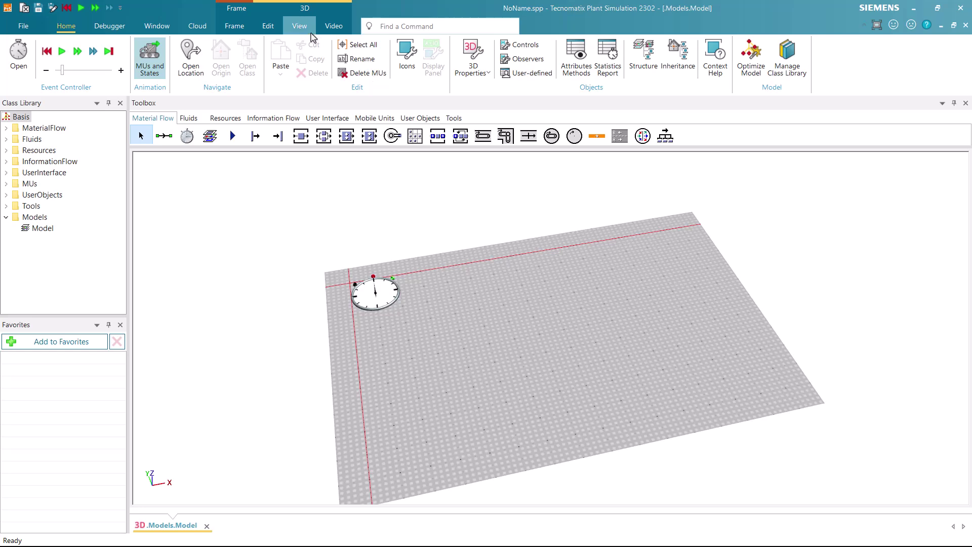
Switch the model to planning view and insert a Source on the base plate below the event controller clock.
{"action": "left_click", "coordinate": [357, 64]}
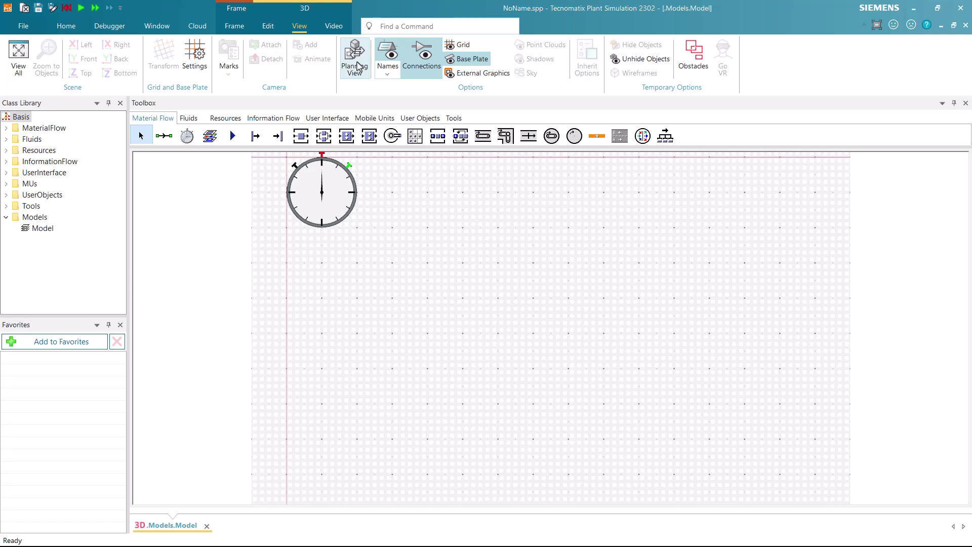
{"action": "left_click", "coordinate": [356, 65]}
{"action": "left_click", "coordinate": [255, 136]}
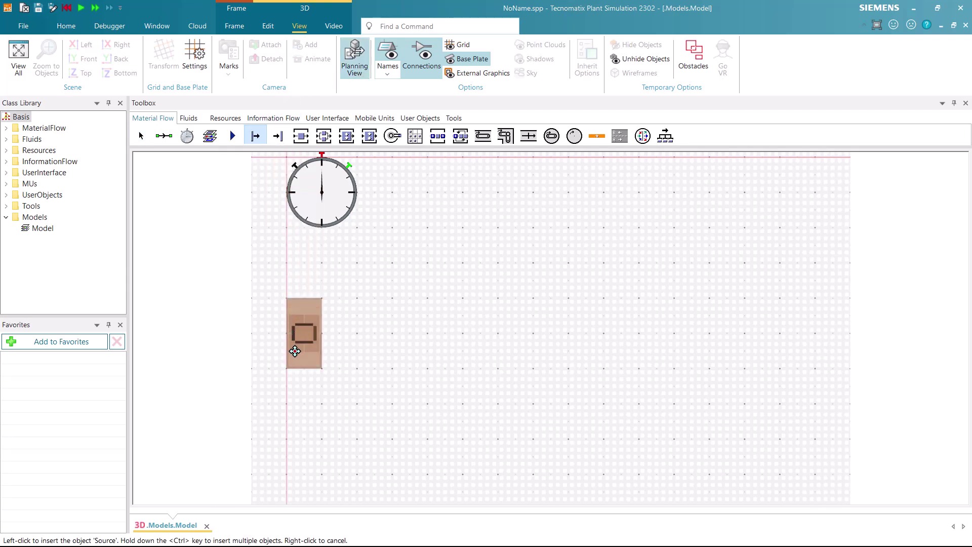
{"action": "left_click", "coordinate": [295, 350]}
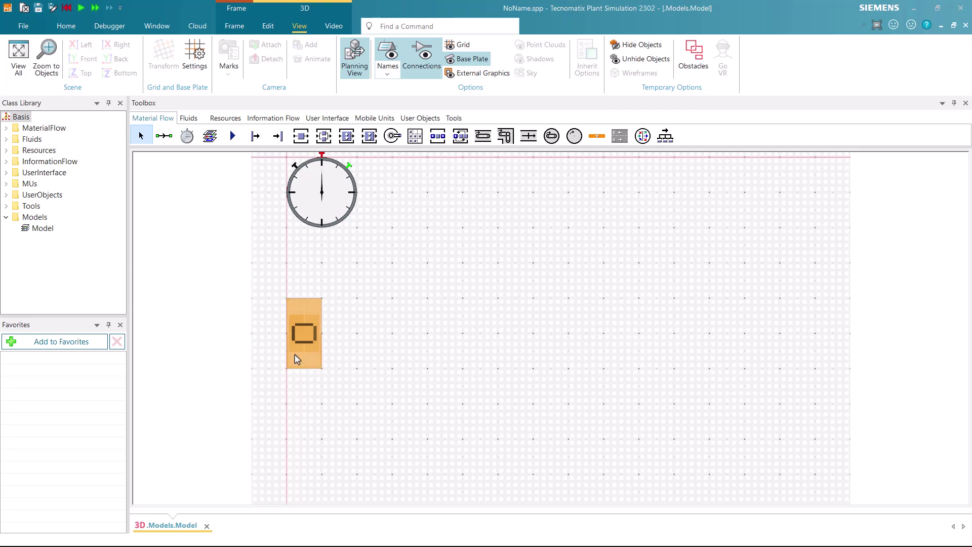
Set the Source's amount to 100.
{"action": "double_click", "coordinate": [294, 355]}
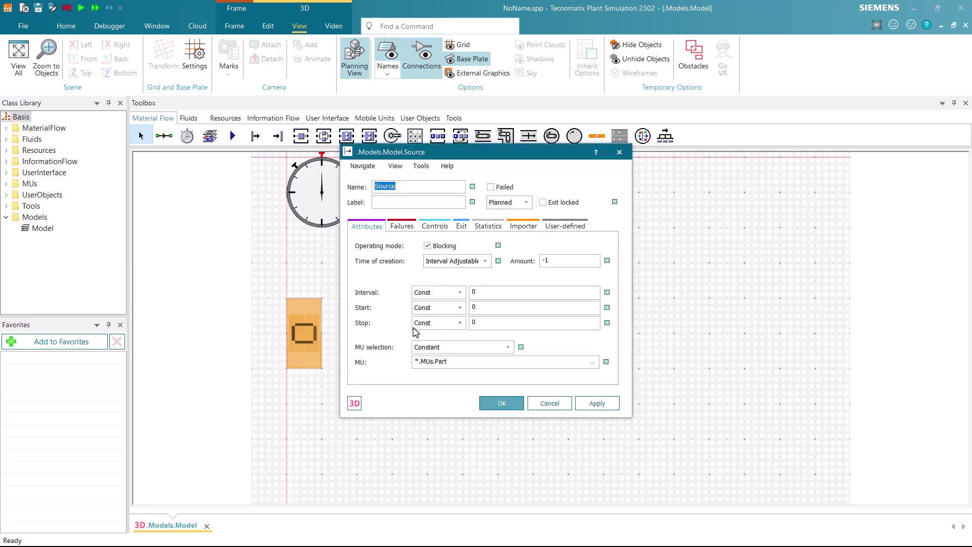
{"action": "double_click", "coordinate": [558, 260]}
{"action": "type", "text": "100"}
{"action": "left_click", "coordinate": [506, 404]}
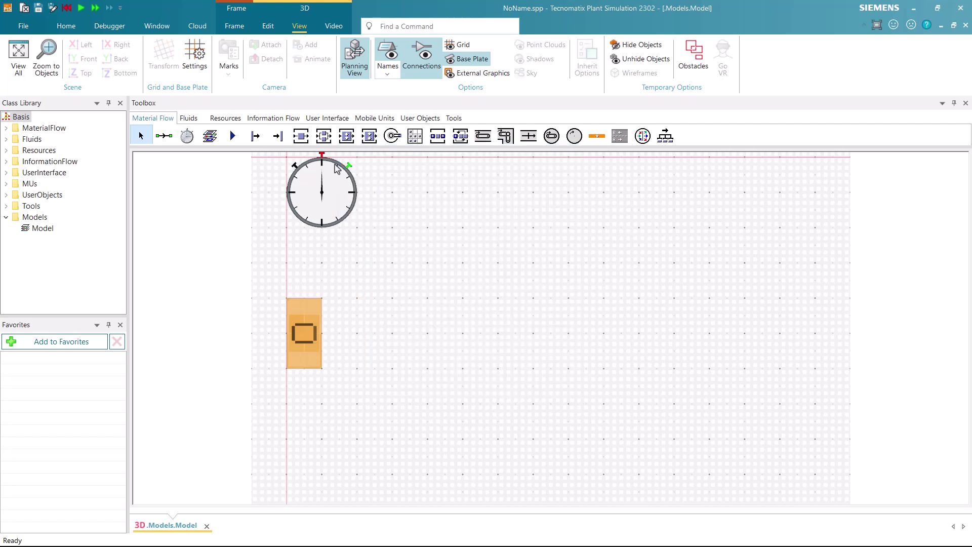
Insert a Station in line with the Source and set its processing time to Normal with 1:00,0:05,0:01,0:59.
{"action": "left_click", "coordinate": [304, 141]}
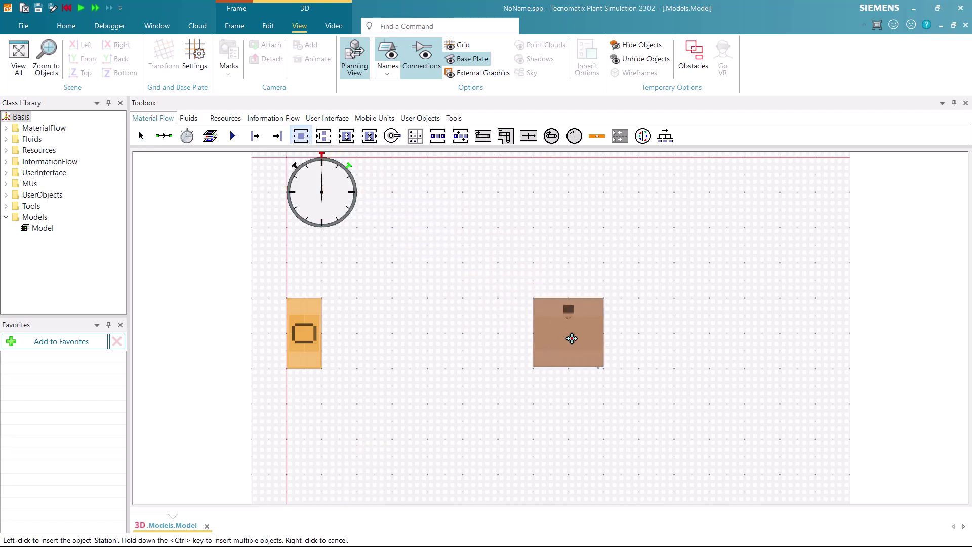
{"action": "left_click", "coordinate": [572, 340]}
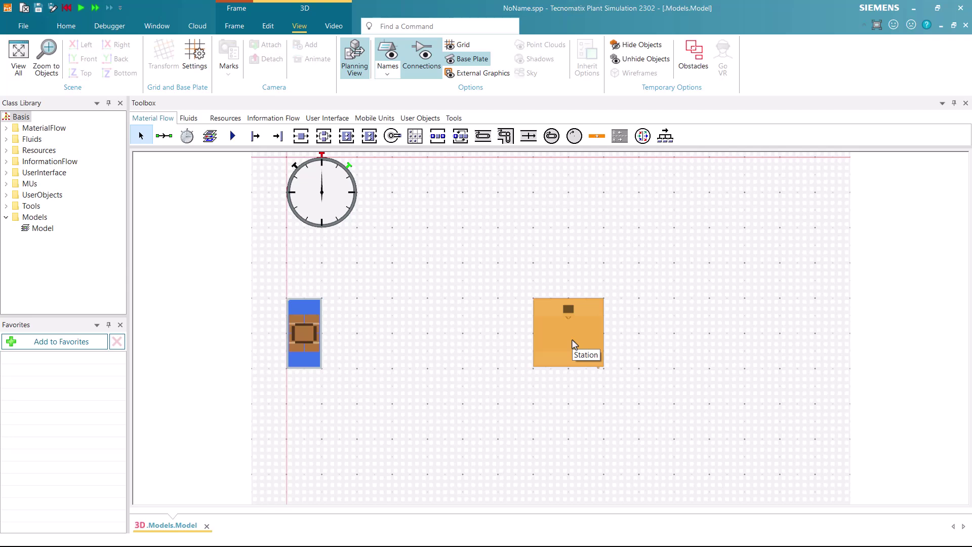
{"action": "double_click", "coordinate": [572, 339]}
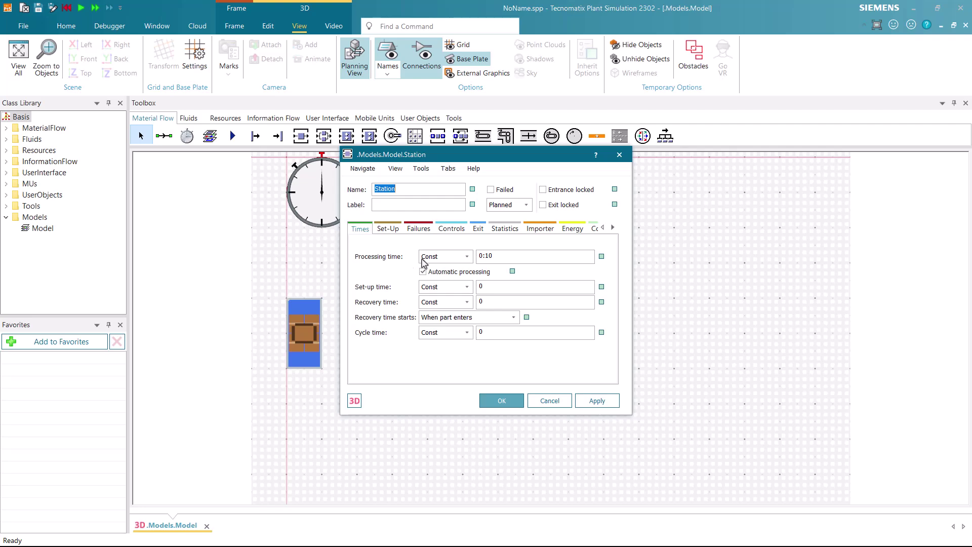
{"action": "left_click", "coordinate": [467, 256]}
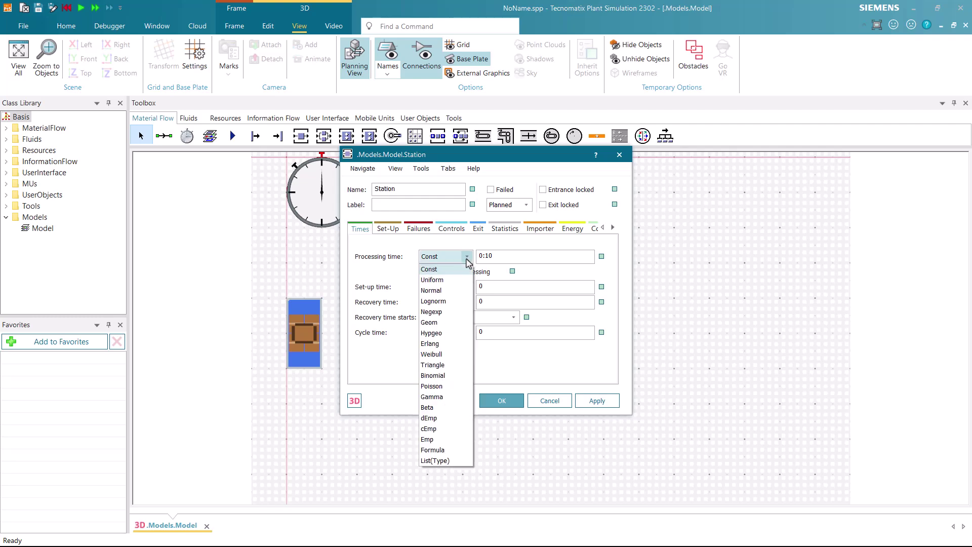
{"action": "left_click", "coordinate": [459, 292]}
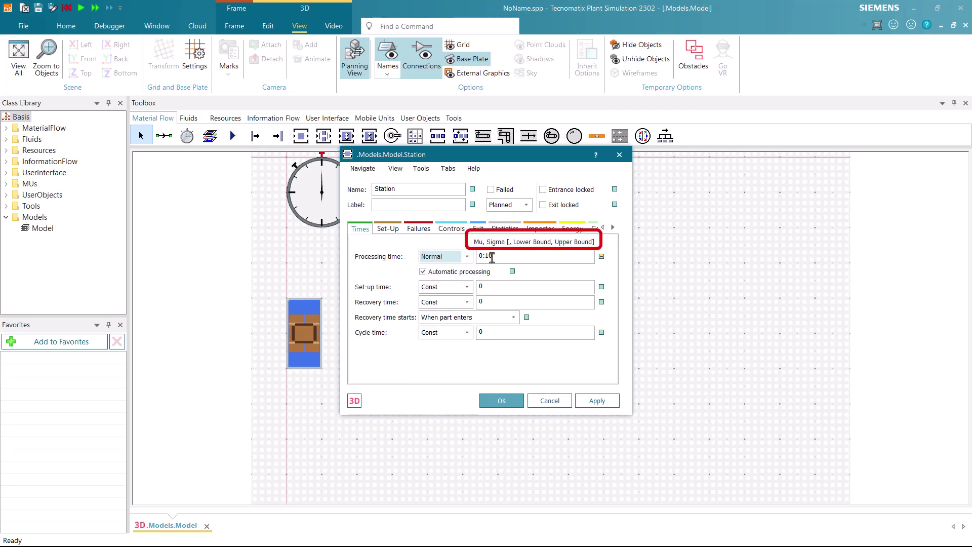
{"action": "left_click_drag", "start_coordinate": [494, 258], "coordinate": [476, 258]}
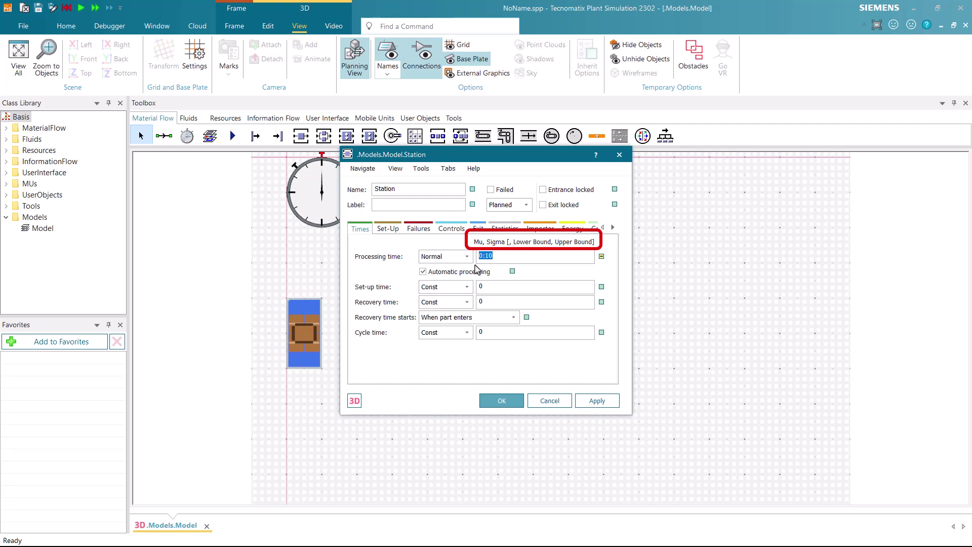
{"action": "type", "text": "1:00,0:05,0:01"}
{"action": "type", "text": ",0:59"}
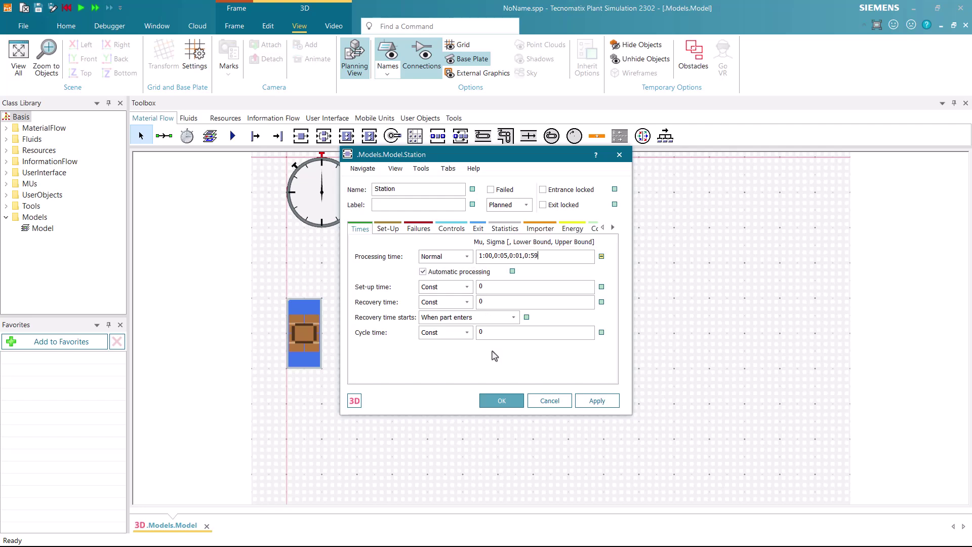
{"action": "left_click", "coordinate": [502, 401]}
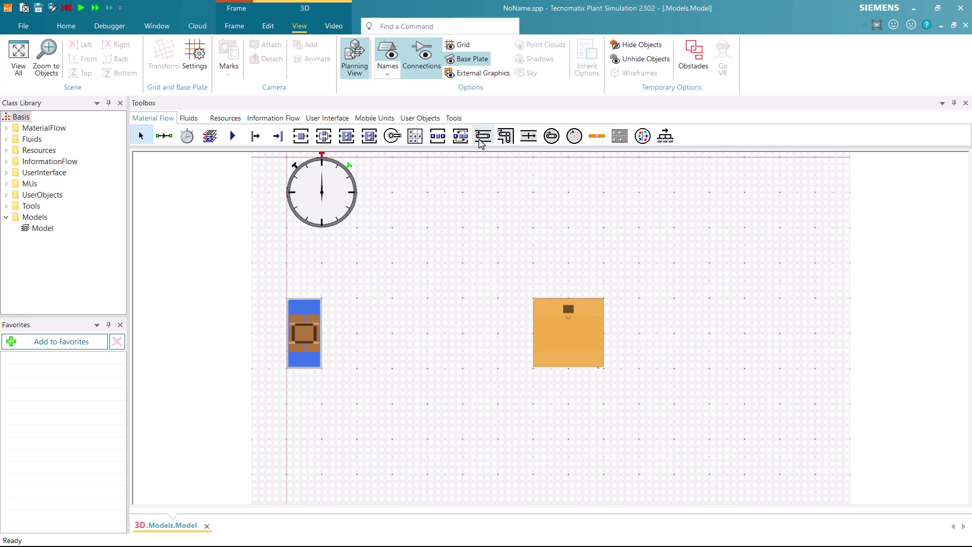
Draw a straight Conveyor about 4 m long in line between the Source and the Station.
{"action": "left_click", "coordinate": [480, 141]}
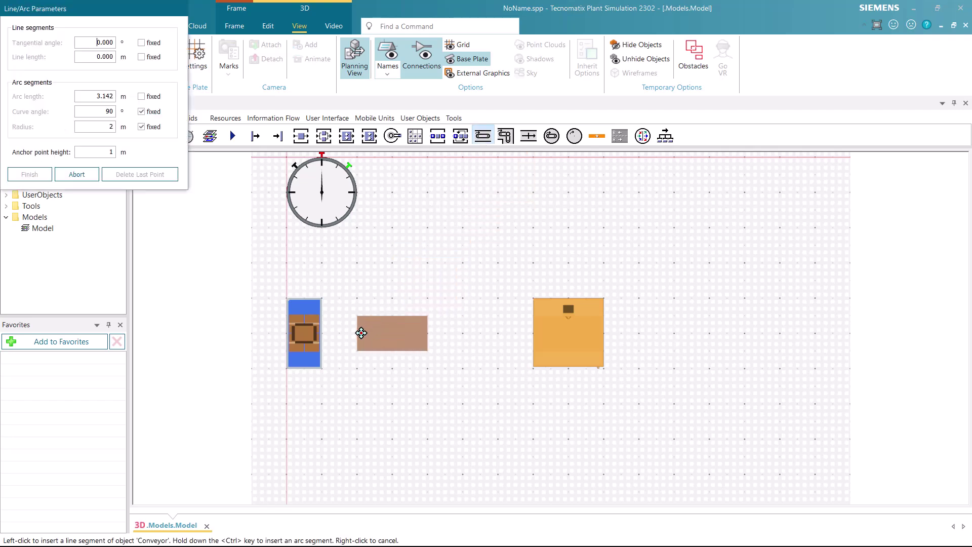
{"action": "left_click", "coordinate": [362, 333]}
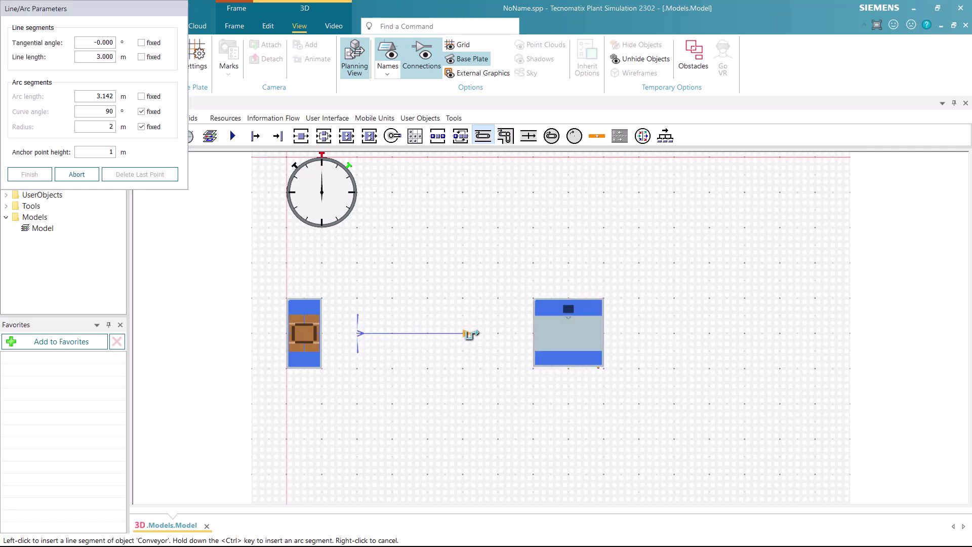
{"action": "left_click", "coordinate": [496, 332]}
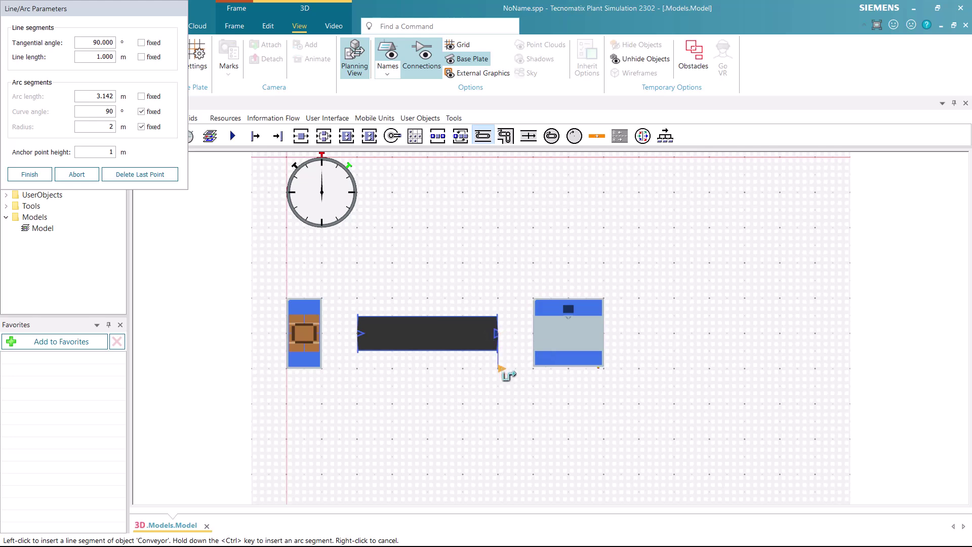
{"action": "right_click", "coordinate": [509, 376]}
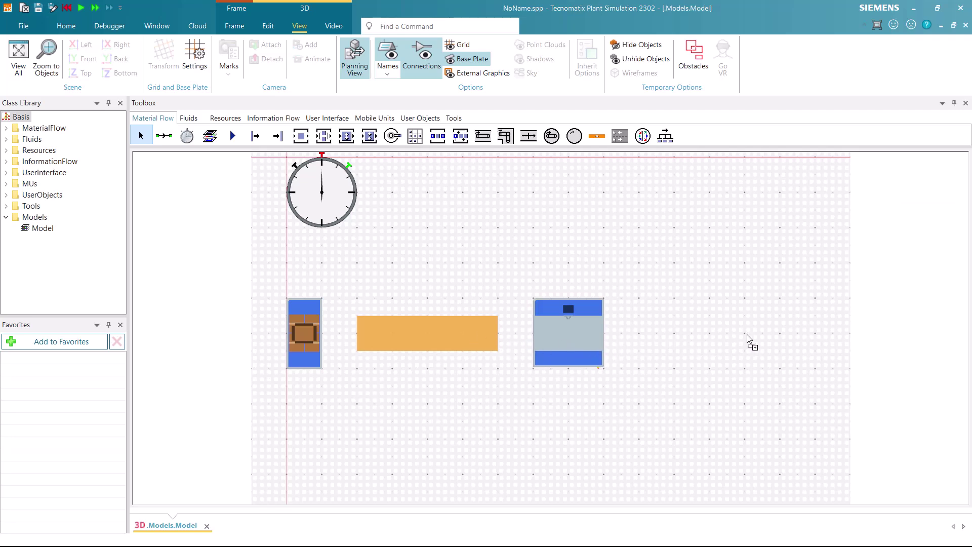
Copy the conveyor to the other side of the Station and check the copy's attributes without changing them.
{"action": "left_click_drag", "start_coordinate": [748, 335], "coordinate": [747, 335], "text": "ctrl"}
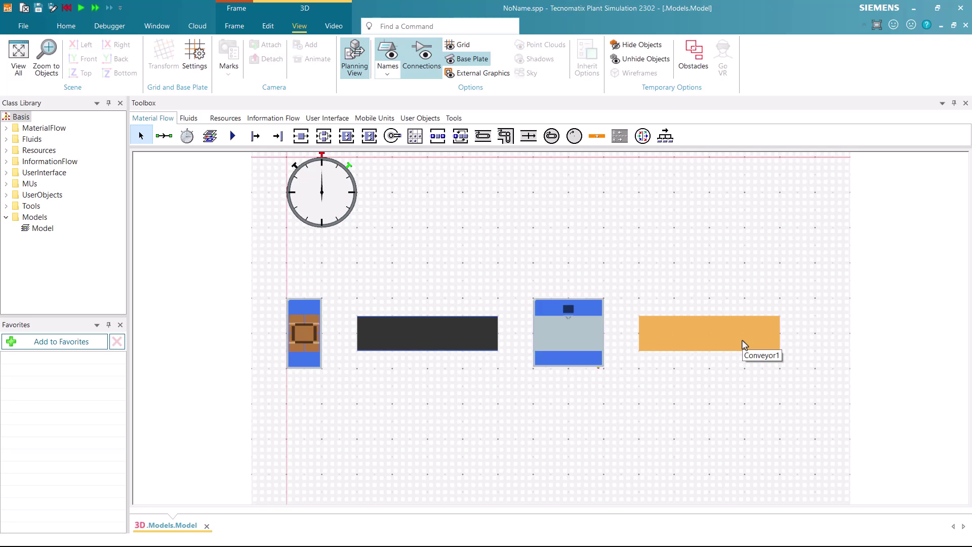
{"action": "double_click", "coordinate": [744, 345]}
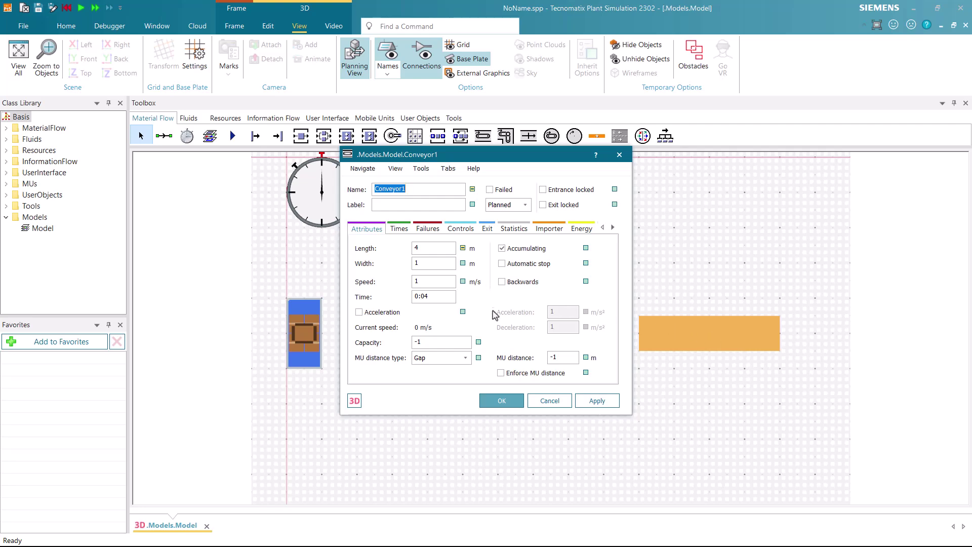
{"action": "left_click", "coordinate": [549, 402]}
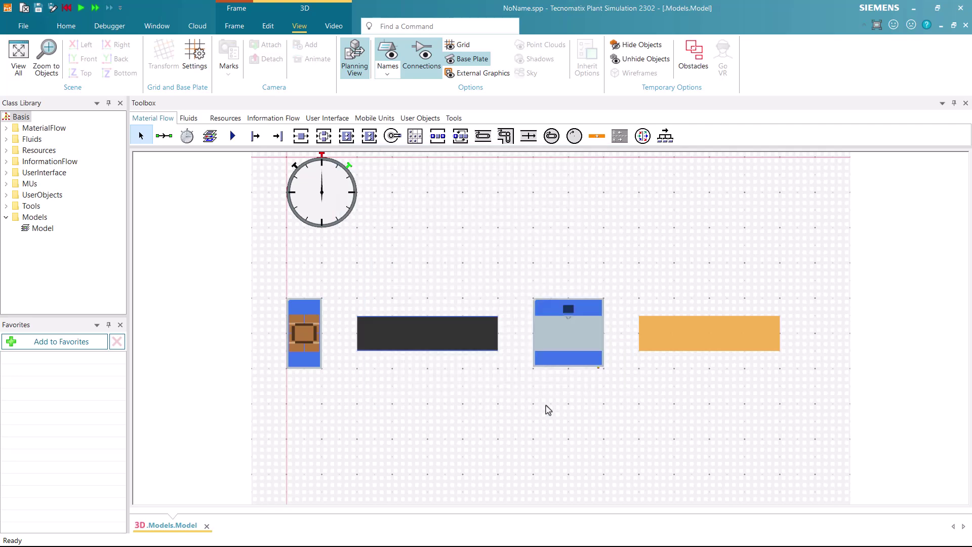
Connect the Source to the first conveyor, that conveyor to the Station, and the Station to the second conveyor.
{"action": "left_click", "coordinate": [162, 137]}
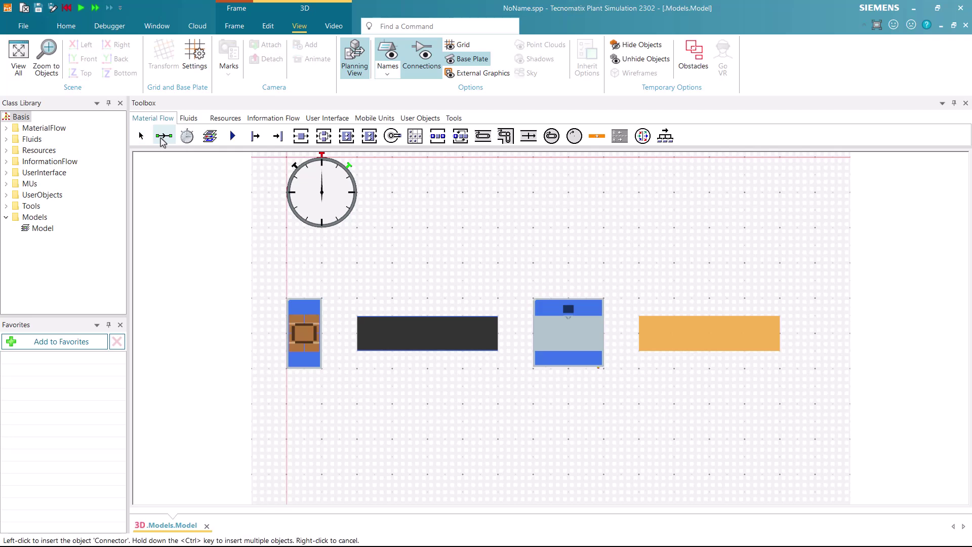
{"action": "key", "text": "ctrl"}
{"action": "left_click", "coordinate": [302, 307]}
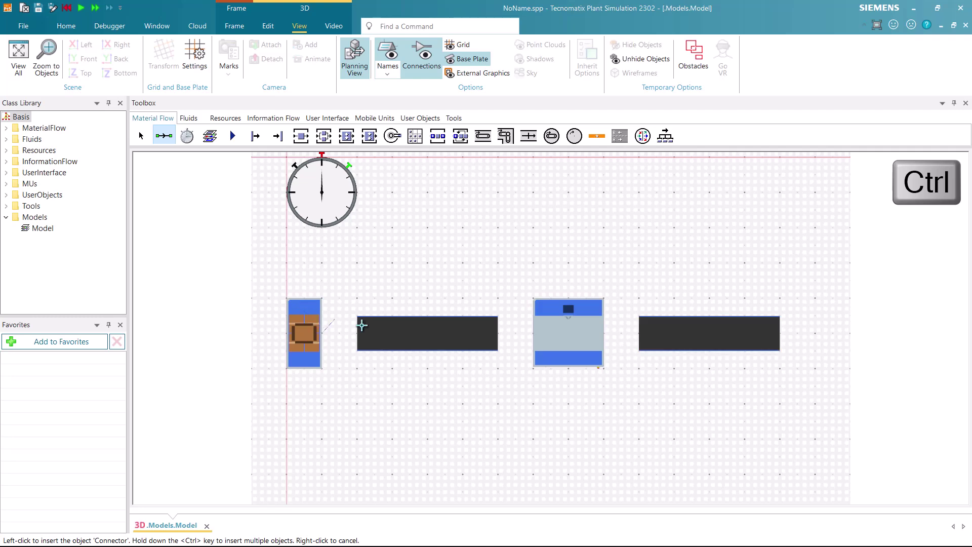
{"action": "left_click", "coordinate": [390, 331]}
{"action": "left_click", "coordinate": [549, 333]}
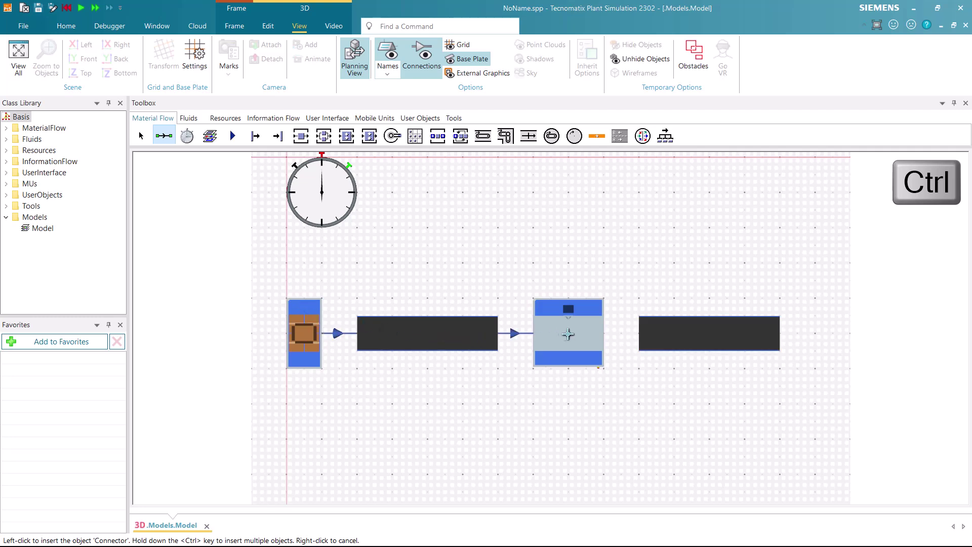
{"action": "left_click", "coordinate": [674, 333]}
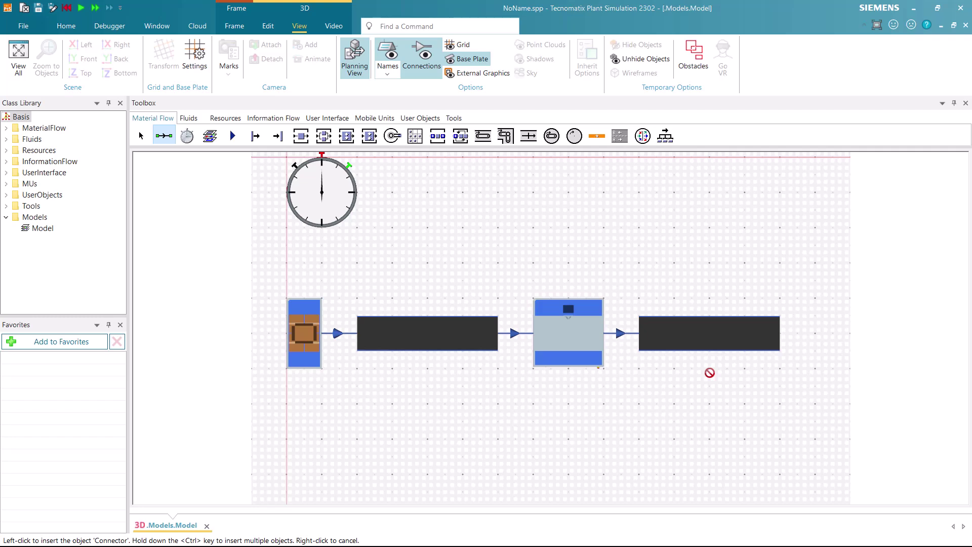
{"action": "key", "text": "Escape"}
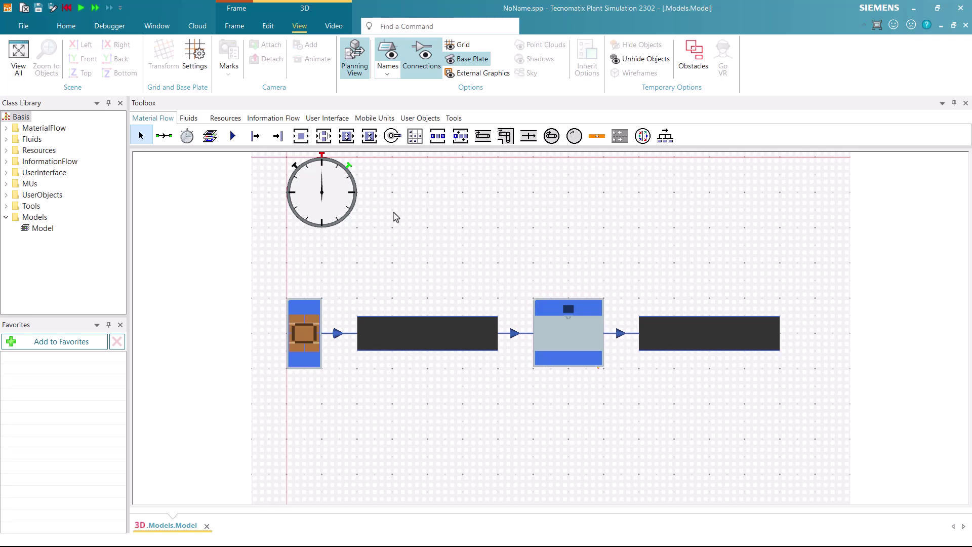
Insert a Drain directly against the end of the second conveyor so that the two are linked.
{"action": "left_click", "coordinate": [280, 136]}
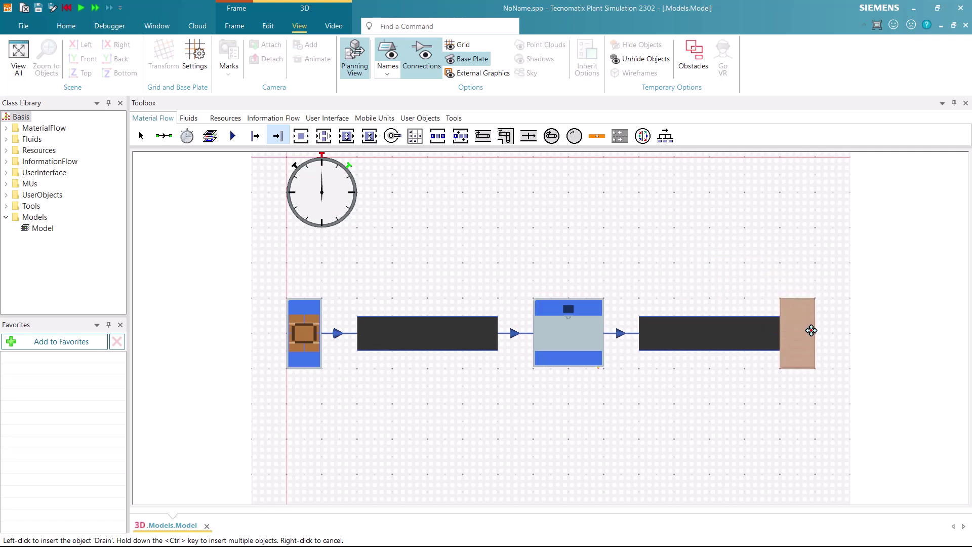
{"action": "left_click", "coordinate": [811, 332]}
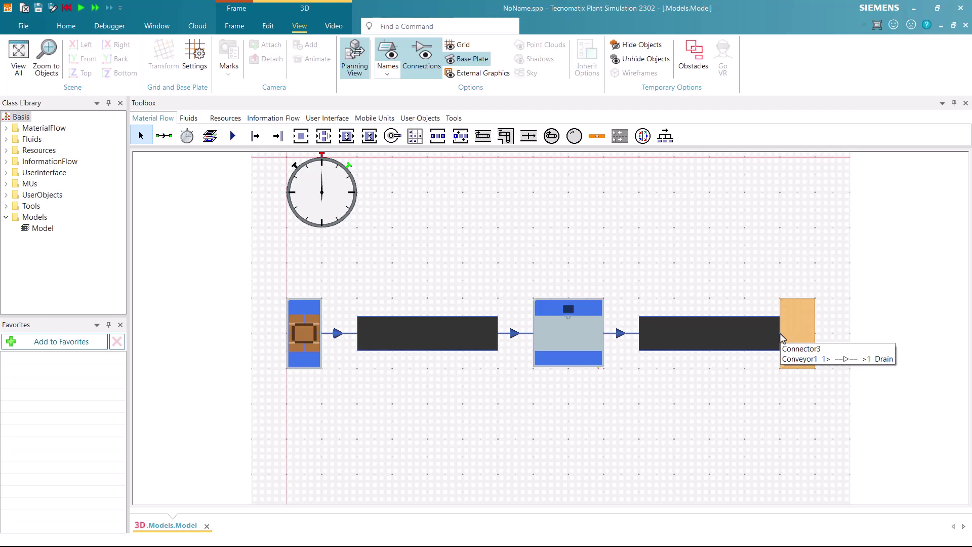
{"action": "left_click", "coordinate": [759, 383]}
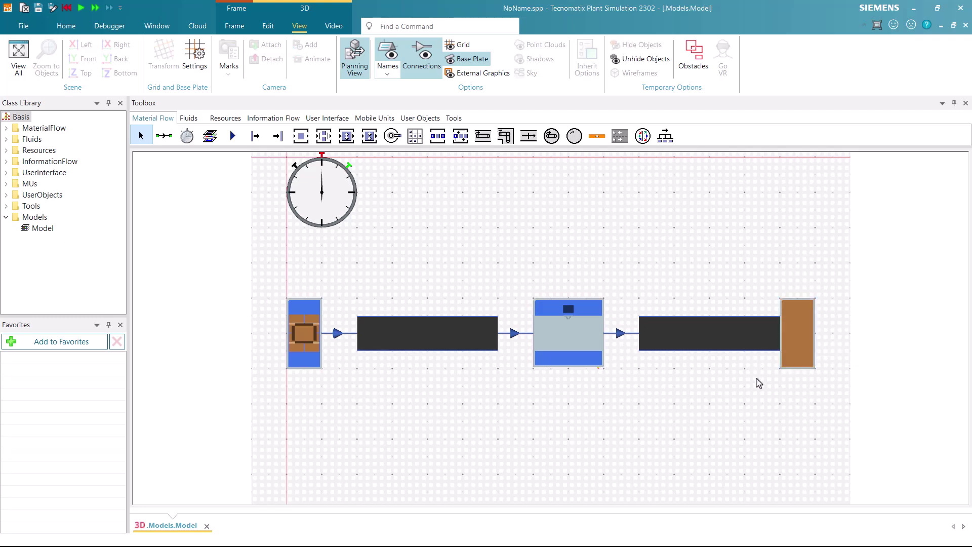
Return from planning view to the 3D perspective and start the simulation.
{"action": "key", "text": "p"}
{"action": "key", "text": "p"}
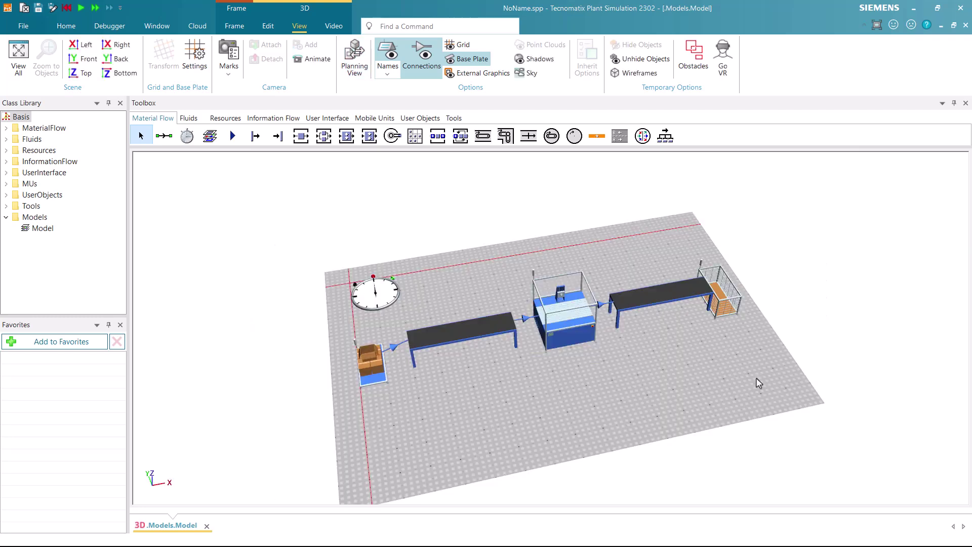
{"action": "middle_click_drag", "start_coordinate": [603, 395], "coordinate": [582, 394]}
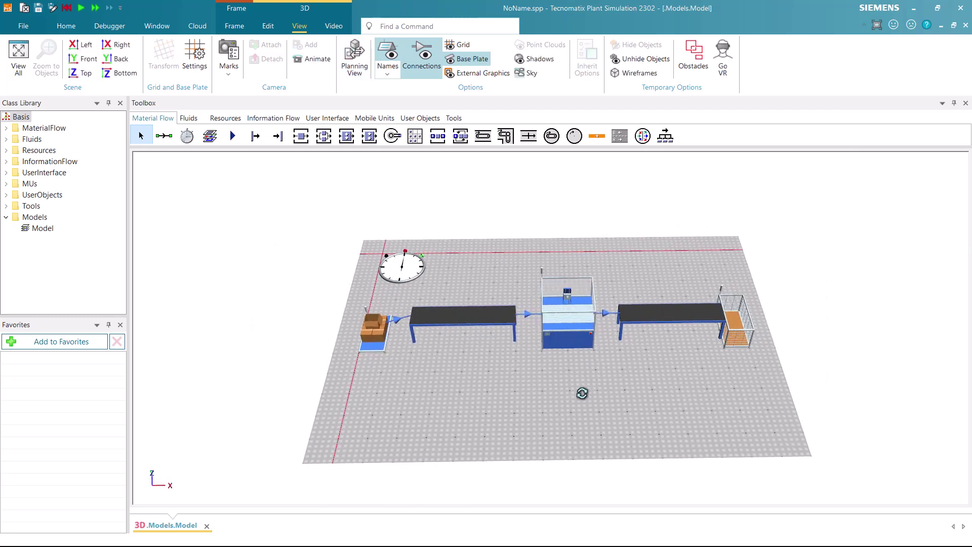
{"action": "left_click", "coordinate": [66, 26]}
{"action": "left_click", "coordinate": [61, 51]}
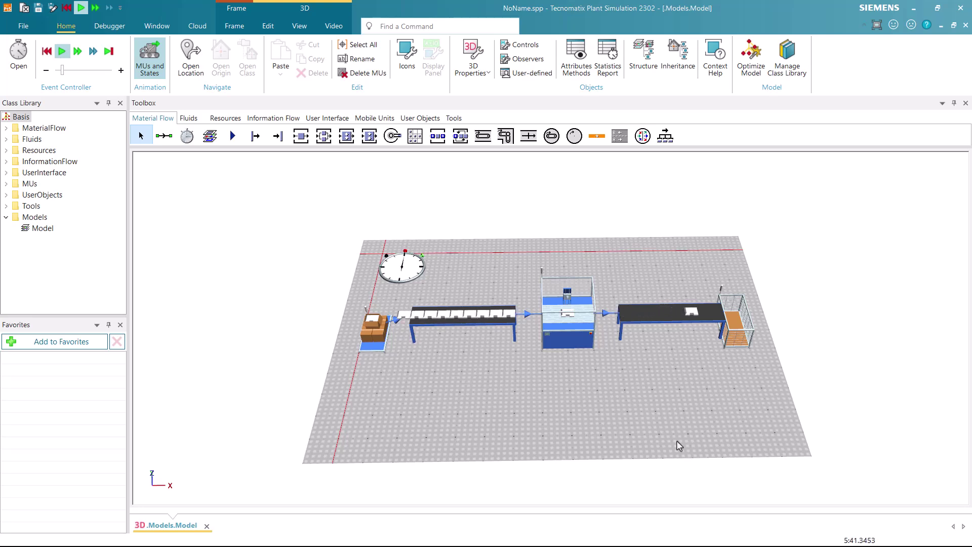
Try a faster speed for the running simulation, and set the event controller's real-time factor to 17.
{"action": "left_click_drag", "start_coordinate": [62, 70], "coordinate": [101, 76]}
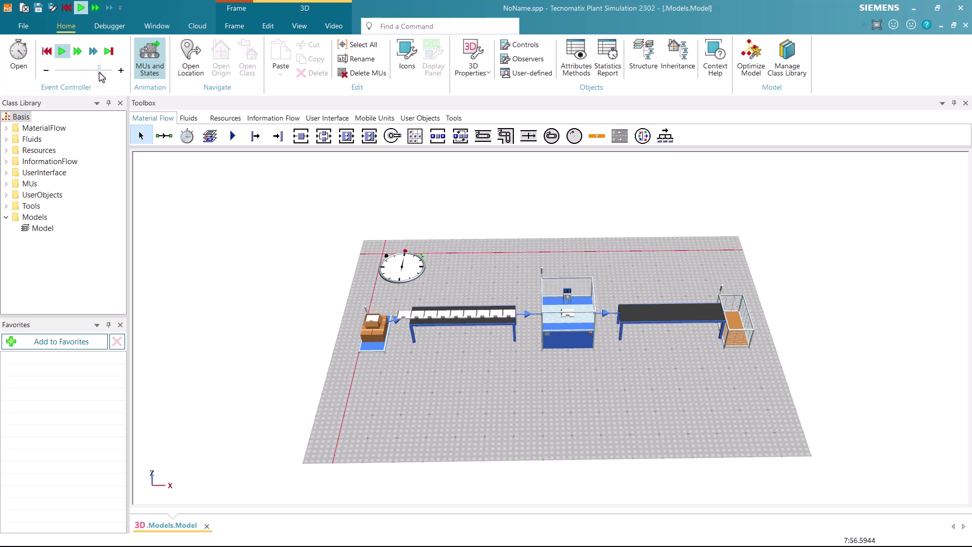
{"action": "double_click", "coordinate": [391, 274]}
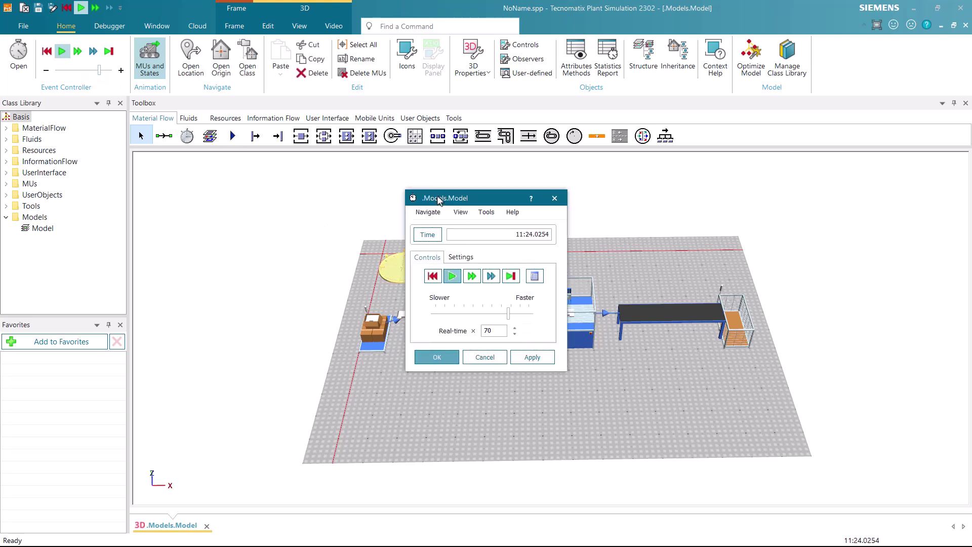
{"action": "left_click_drag", "start_coordinate": [412, 278], "coordinate": [373, 278]}
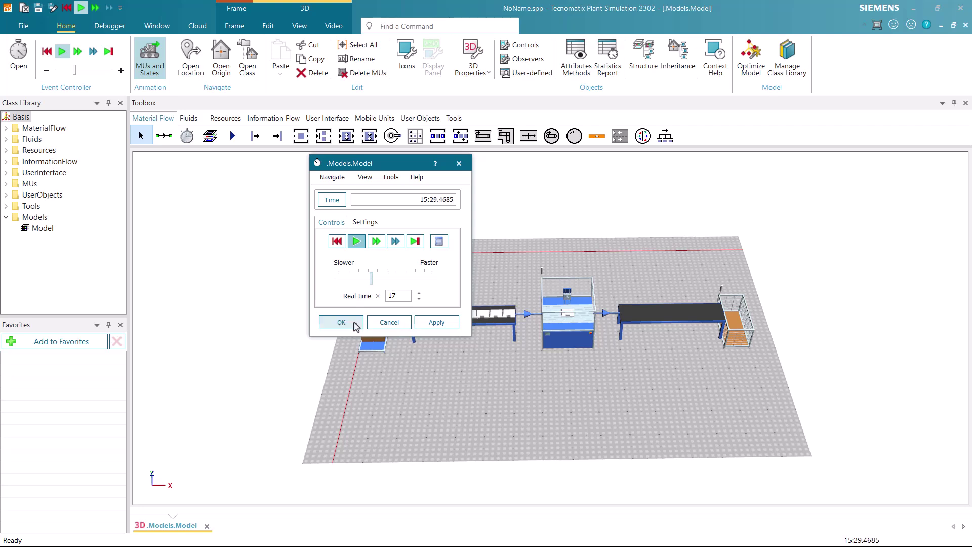
{"action": "left_click", "coordinate": [344, 324]}
{"action": "left_click", "coordinate": [351, 324]}
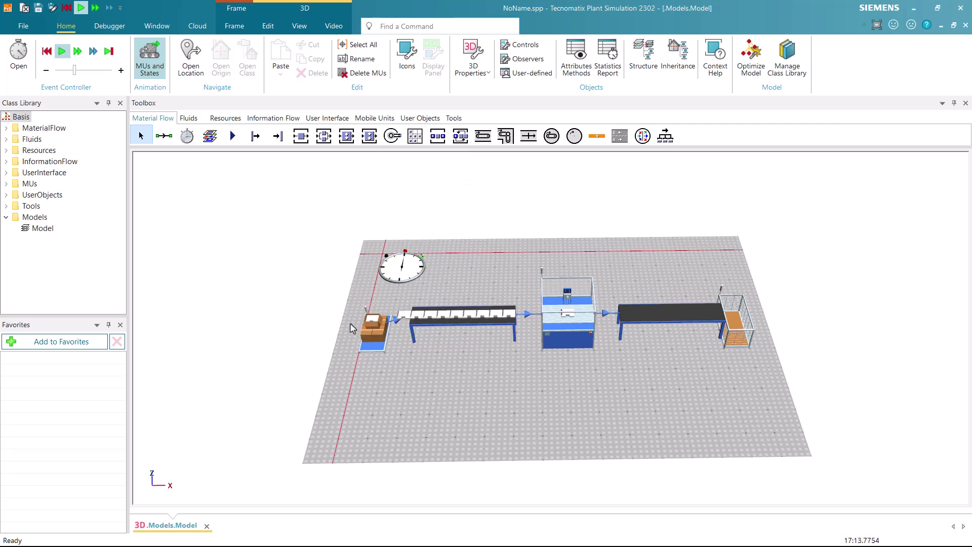
View the event controller's run controls and the pending events in its event debugger, and close both without changes.
{"action": "double_click", "coordinate": [390, 269]}
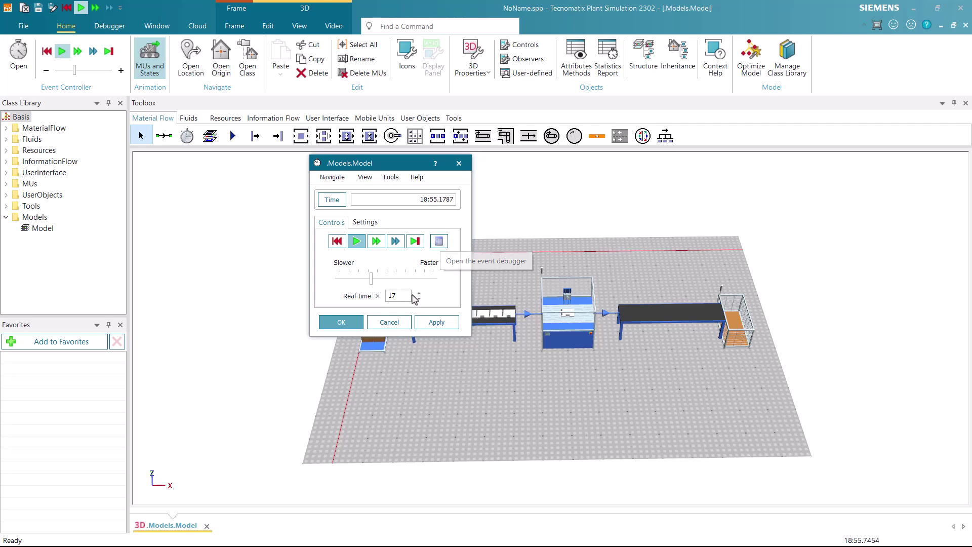
{"action": "left_click", "coordinate": [401, 321]}
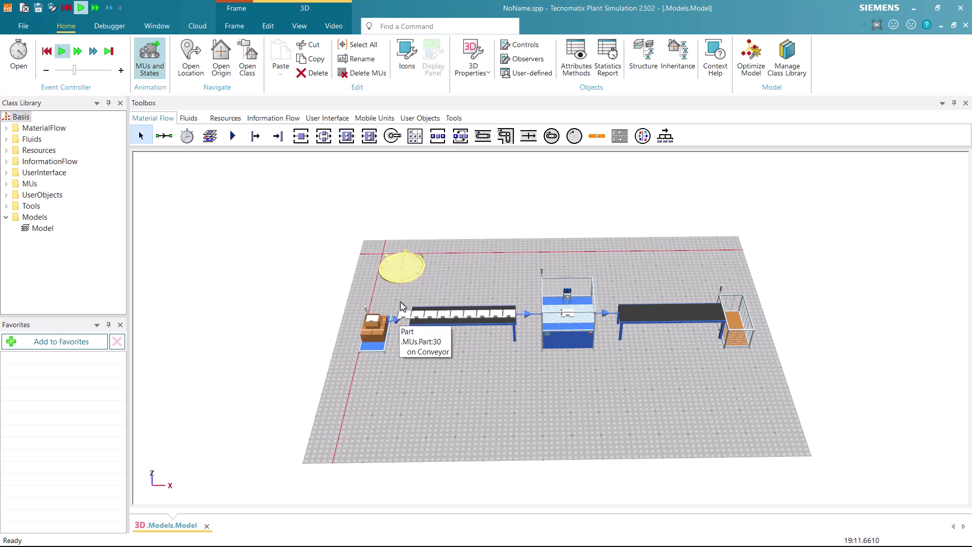
{"action": "double_click", "coordinate": [397, 275], "text": "shift"}
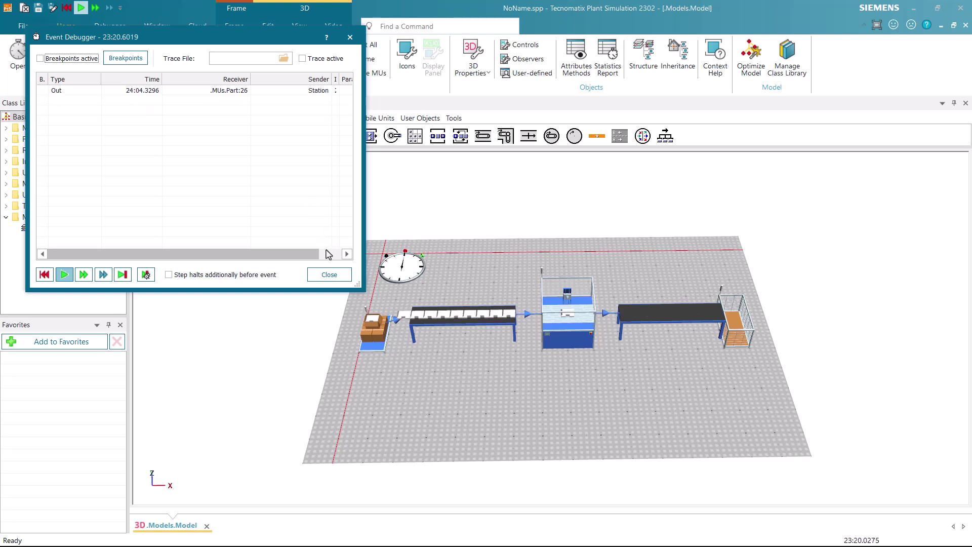
{"action": "left_click", "coordinate": [328, 276]}
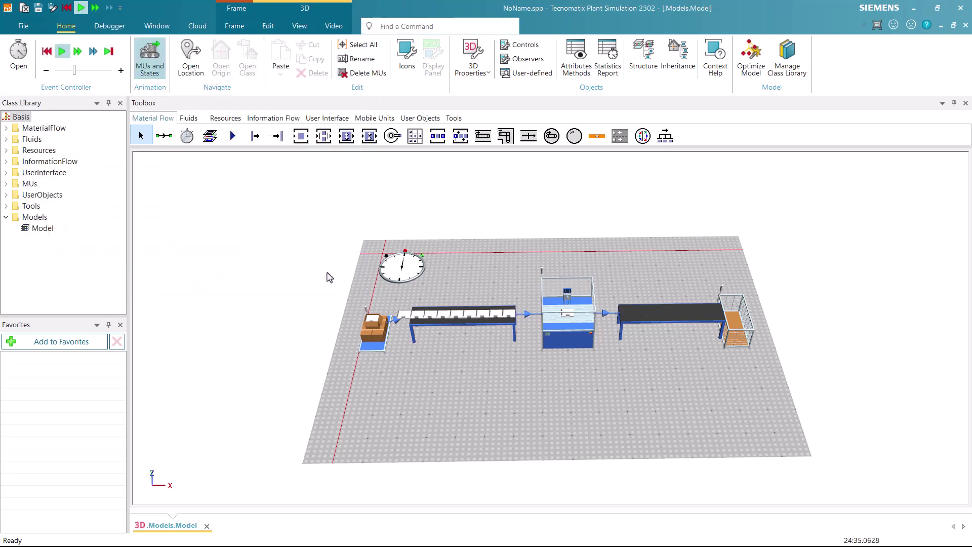
Run the simulation through to its end without animation and examine the Drain's type-dependent statistics.
{"action": "left_click", "coordinate": [93, 52]}
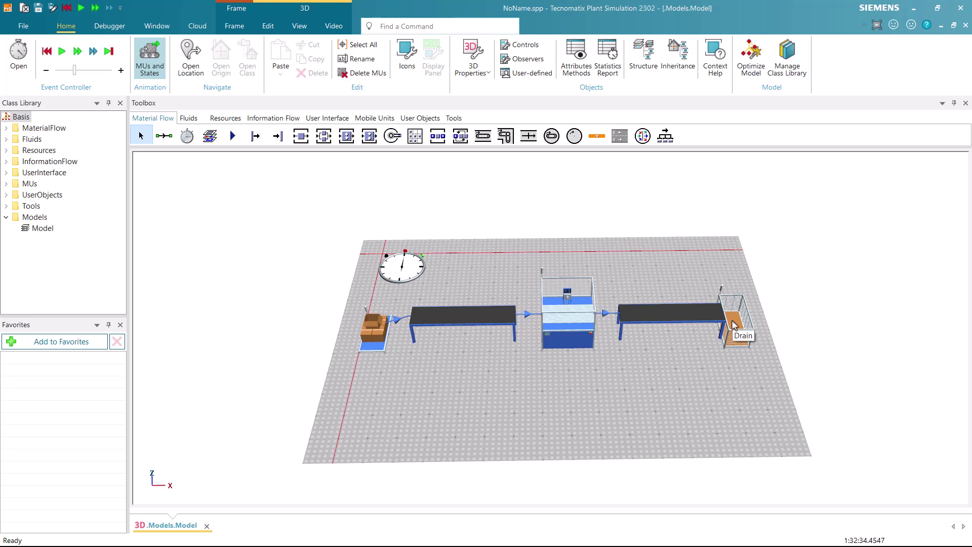
{"action": "double_click", "coordinate": [734, 325]}
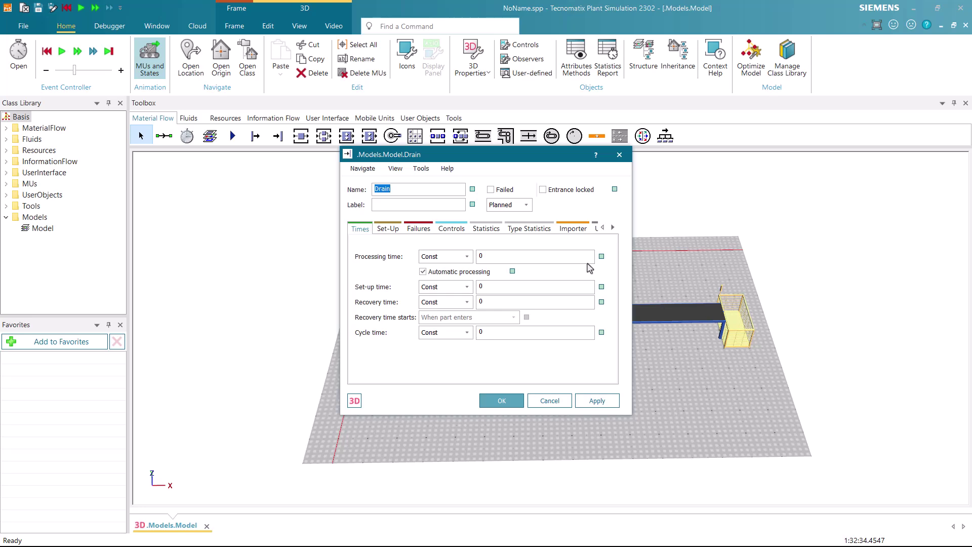
{"action": "left_click", "coordinate": [533, 231]}
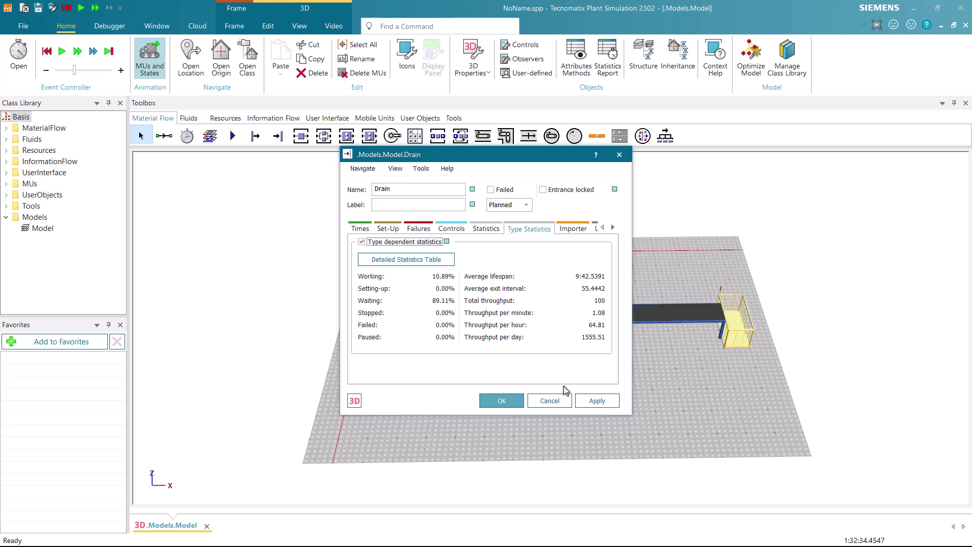
{"action": "left_click", "coordinate": [560, 402]}
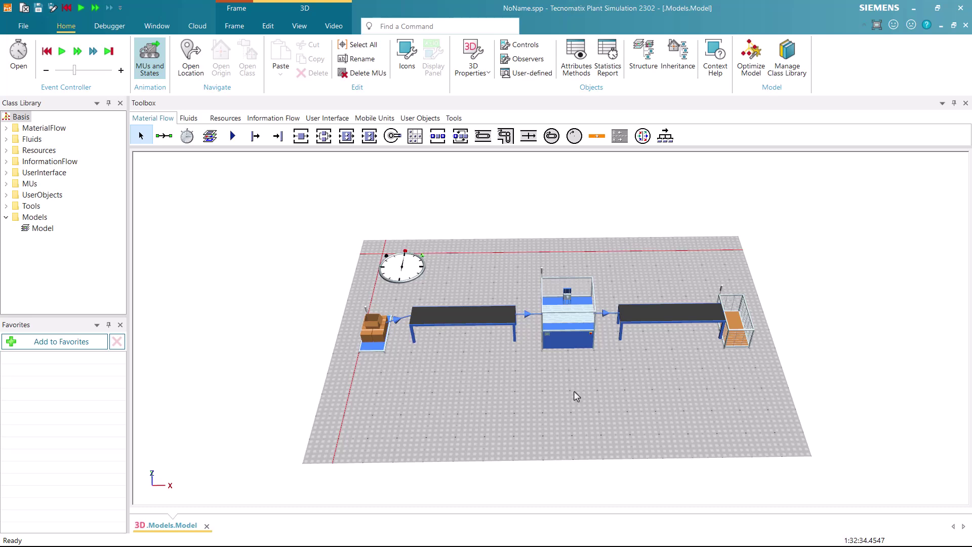
Place a copy of the second conveyor parallel to it, and connect the Station to the copy and the copy to the Drain.
{"action": "left_click_drag", "start_coordinate": [658, 317], "coordinate": [668, 346]}
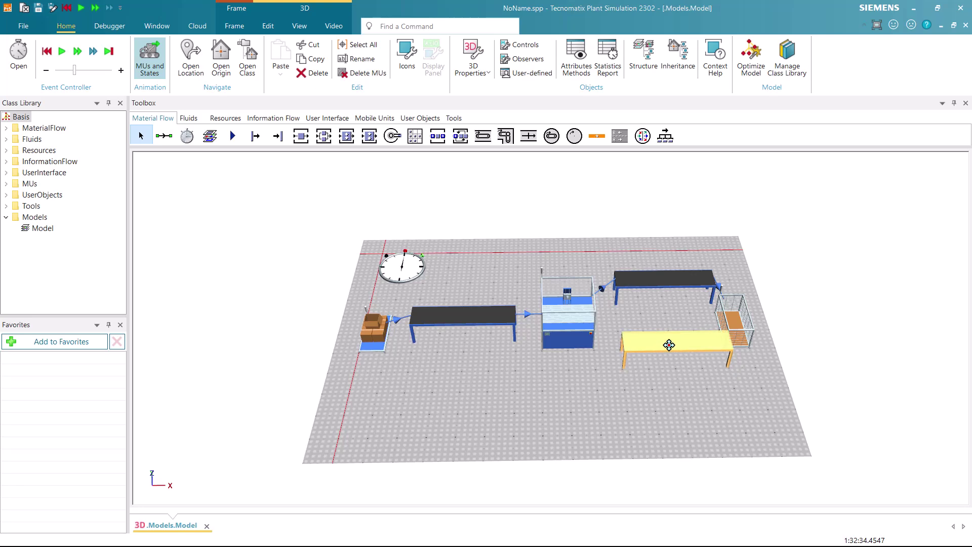
{"action": "left_click", "coordinate": [644, 324]}
{"action": "left_click", "coordinate": [163, 135]}
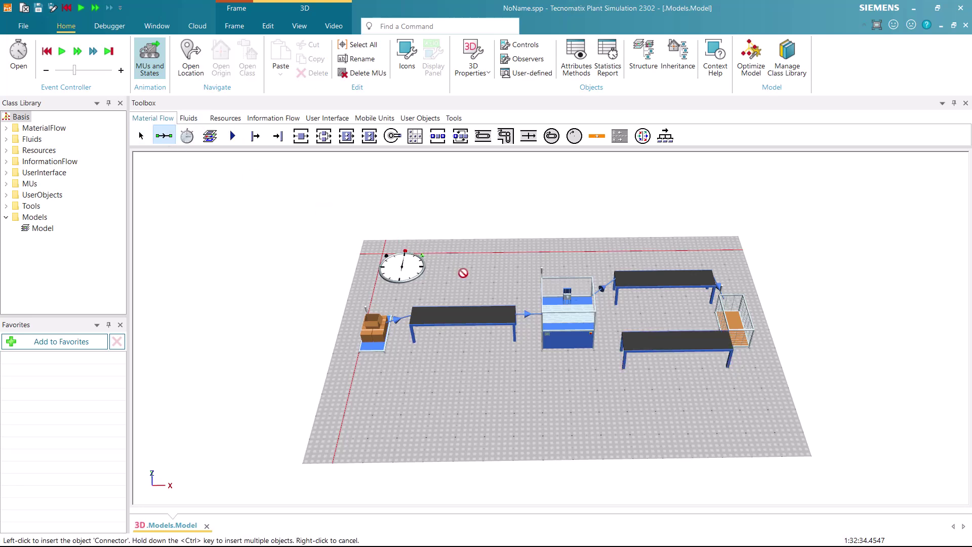
{"action": "left_click", "coordinate": [583, 329], "text": "ctrl"}
{"action": "left_click", "coordinate": [627, 340], "text": "ctrl"}
{"action": "left_click", "coordinate": [713, 340], "text": "ctrl"}
{"action": "left_click", "coordinate": [737, 322], "text": "ctrl"}
{"action": "right_click", "coordinate": [741, 387]}
{"action": "right_click_drag", "start_coordinate": [741, 387], "coordinate": [663, 395]}
{"action": "middle_click_drag", "start_coordinate": [633, 393], "coordinate": [632, 399]}
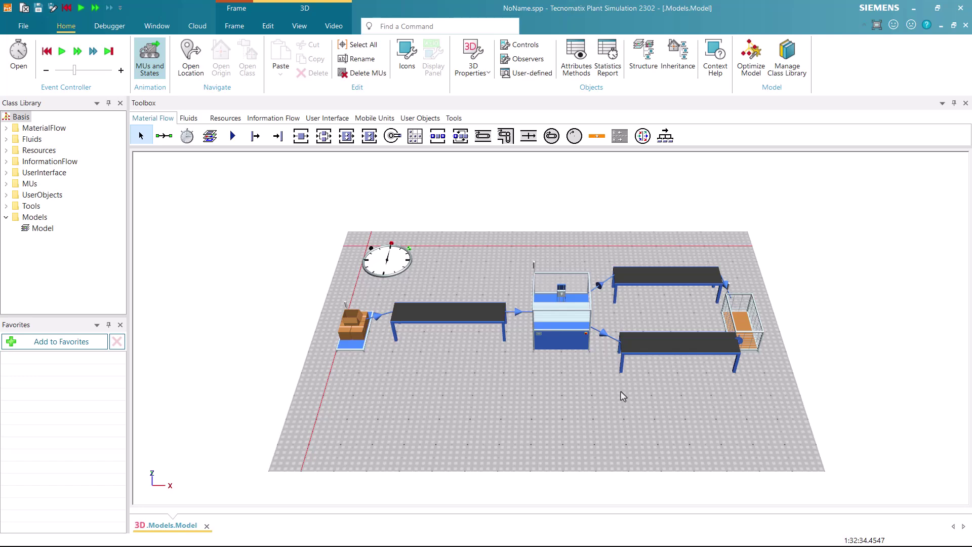
Set the exit strategy of the Station in the model to Random.
{"action": "double_click", "coordinate": [571, 342]}
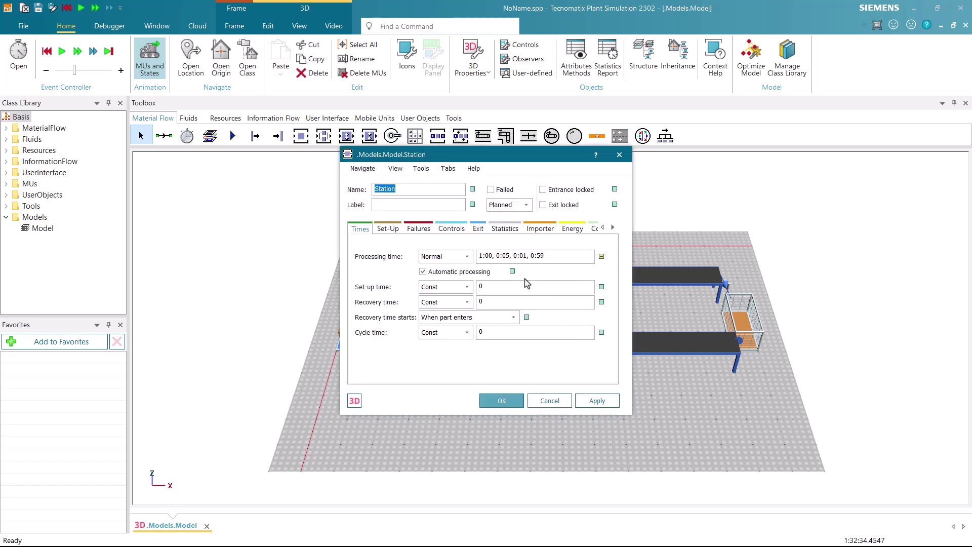
{"action": "left_click", "coordinate": [480, 229]}
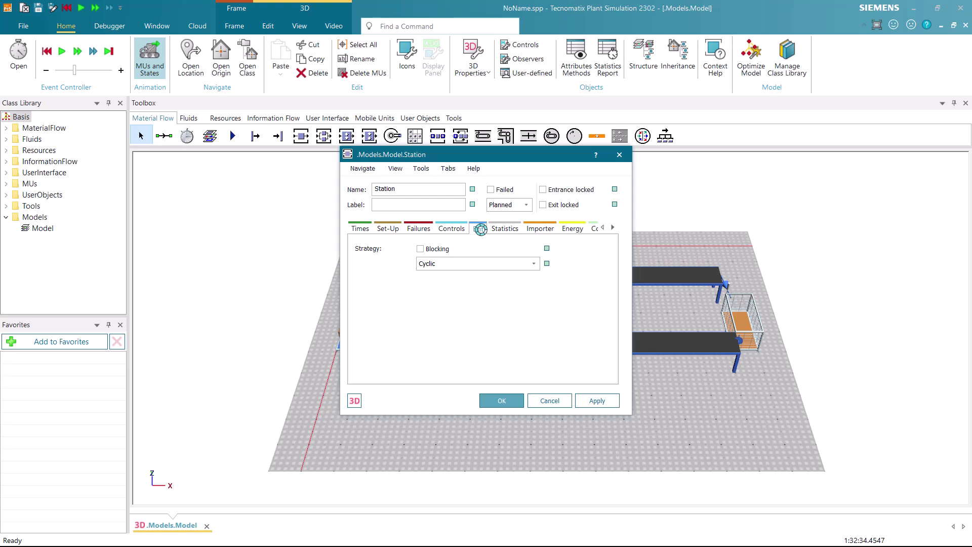
{"action": "left_click", "coordinate": [534, 264]}
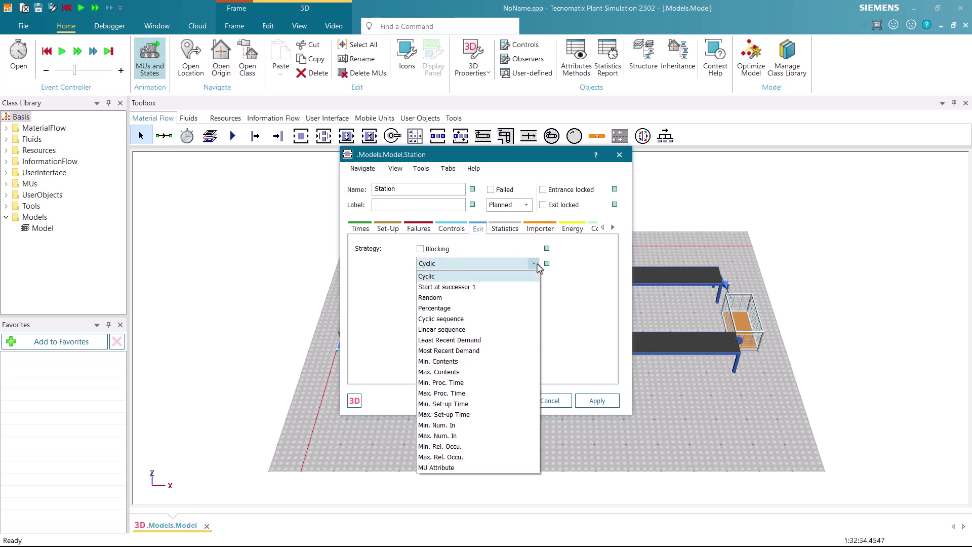
{"action": "left_click", "coordinate": [523, 298]}
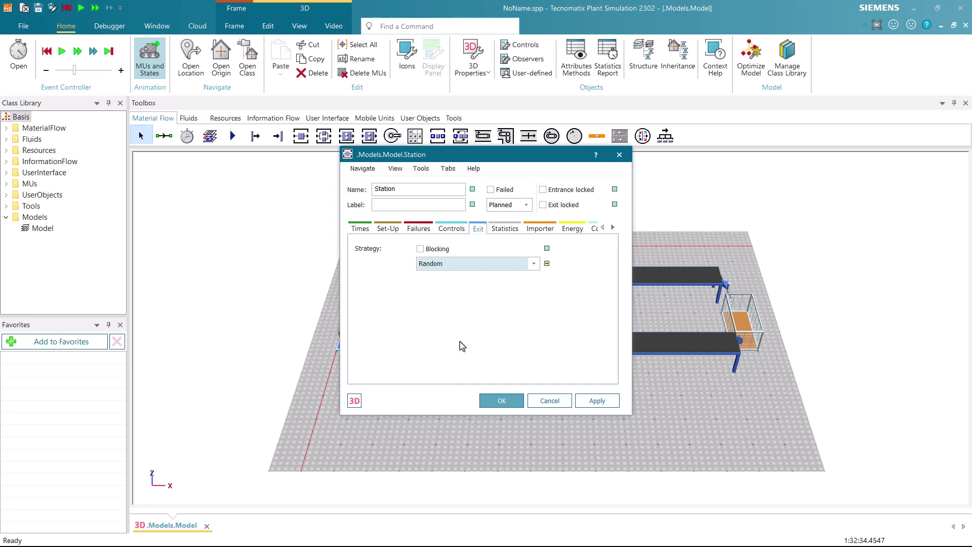
{"action": "left_click", "coordinate": [494, 400]}
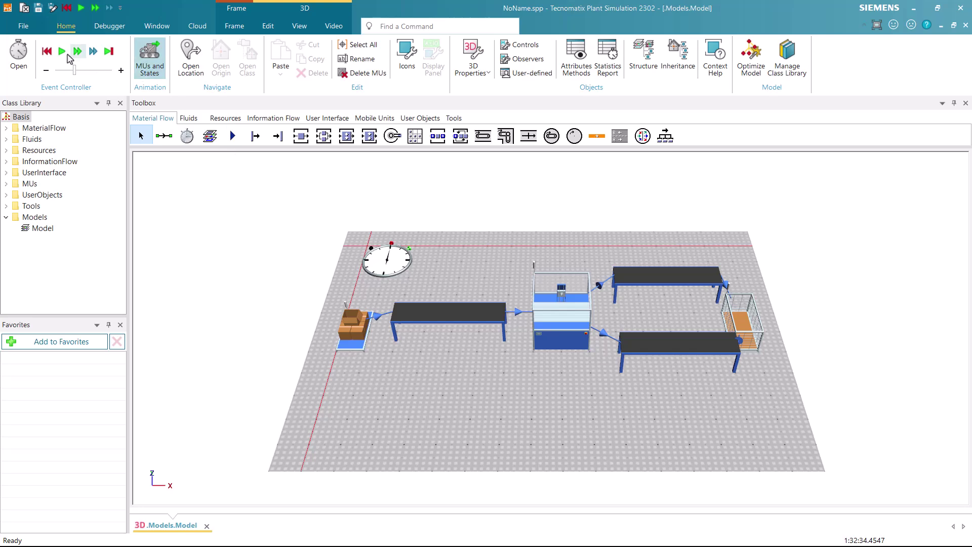
Reset and start the simulation, raise its speed slightly, and fast-forward it to the end.
{"action": "left_click", "coordinate": [47, 51]}
{"action": "left_click", "coordinate": [63, 52]}
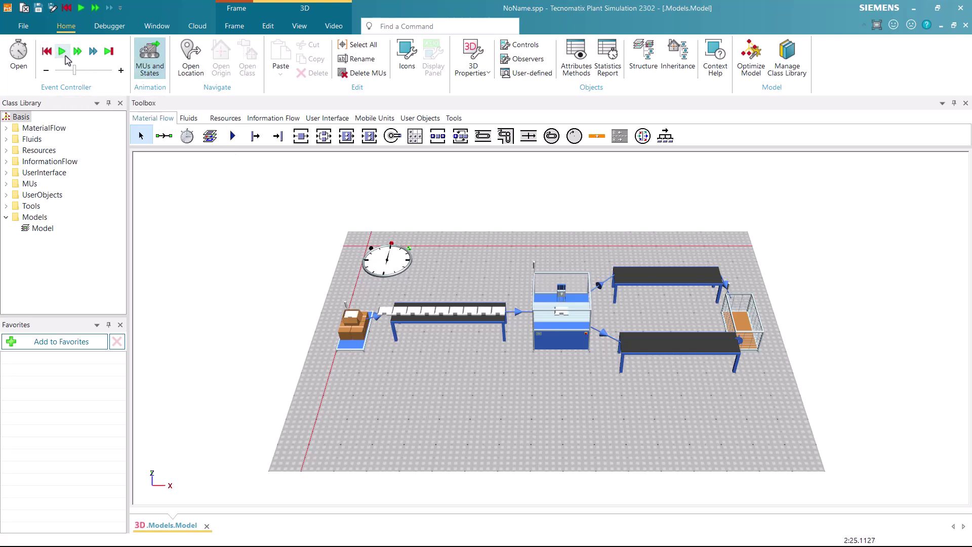
{"action": "left_click_drag", "start_coordinate": [75, 71], "coordinate": [81, 71]}
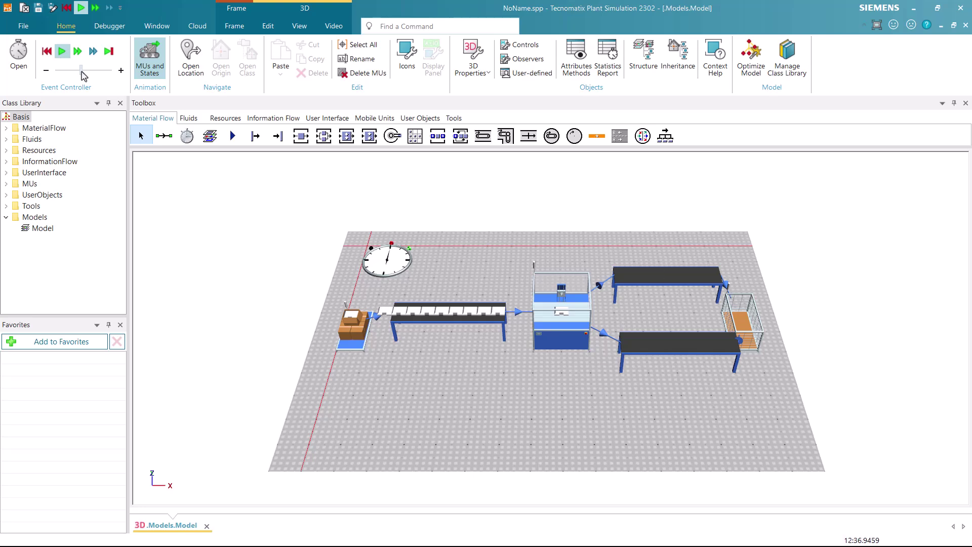
{"action": "left_click", "coordinate": [78, 51]}
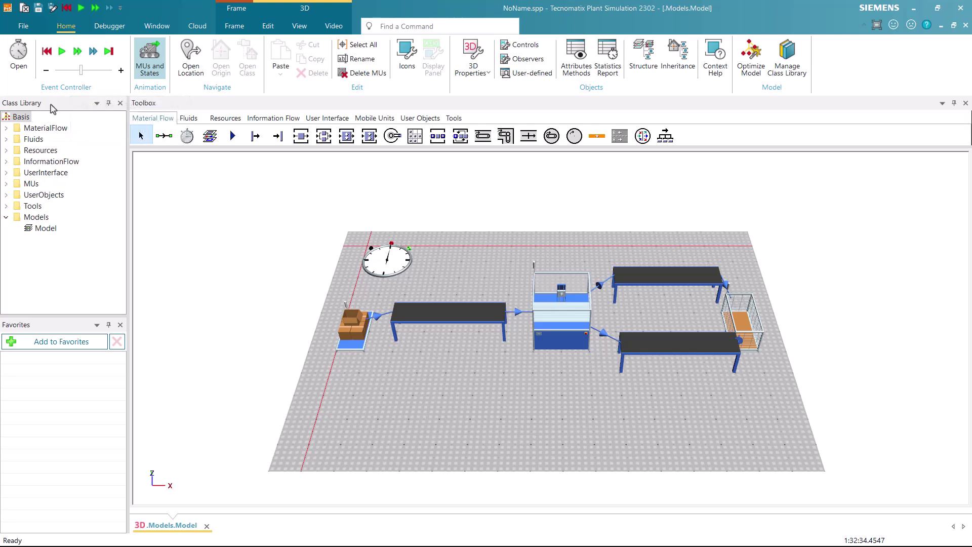
Set the recovery time of the MaterialFlow Station class to 10 seconds and check the inherited value on the model's Station.
{"action": "left_click", "coordinate": [8, 129]}
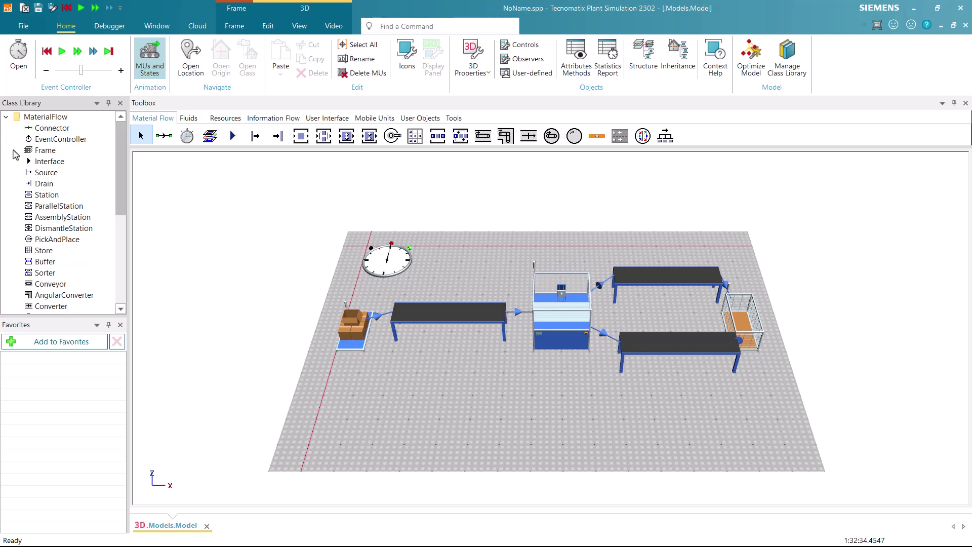
{"action": "double_click", "coordinate": [47, 195]}
{"action": "left_click", "coordinate": [489, 304]}
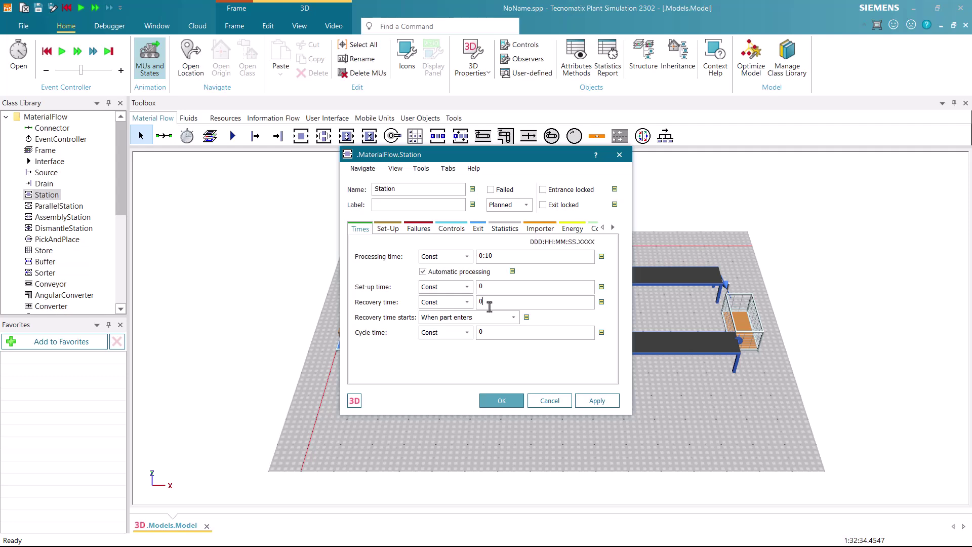
{"action": "key", "text": "BackSpace"}
{"action": "type", "text": "10"}
{"action": "left_click", "coordinate": [501, 401]}
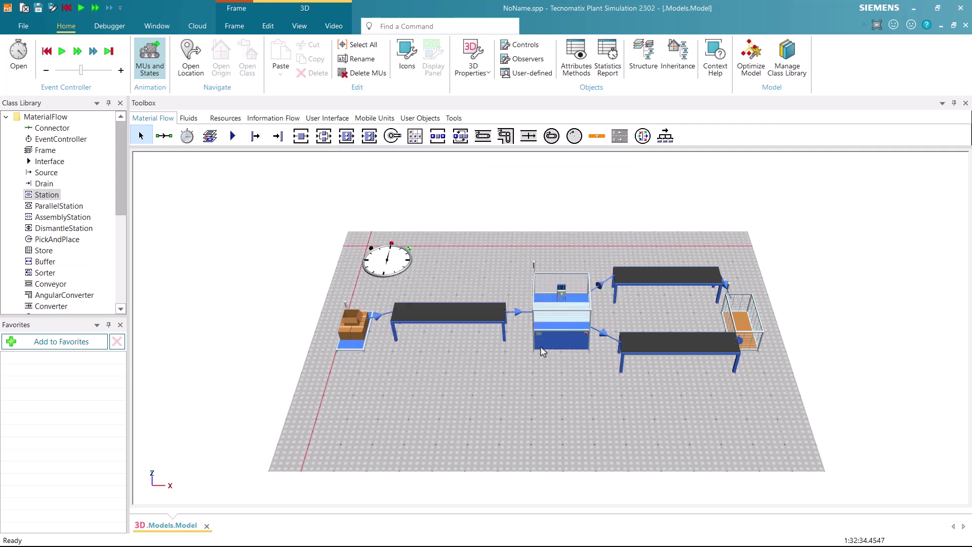
{"action": "double_click", "coordinate": [551, 338]}
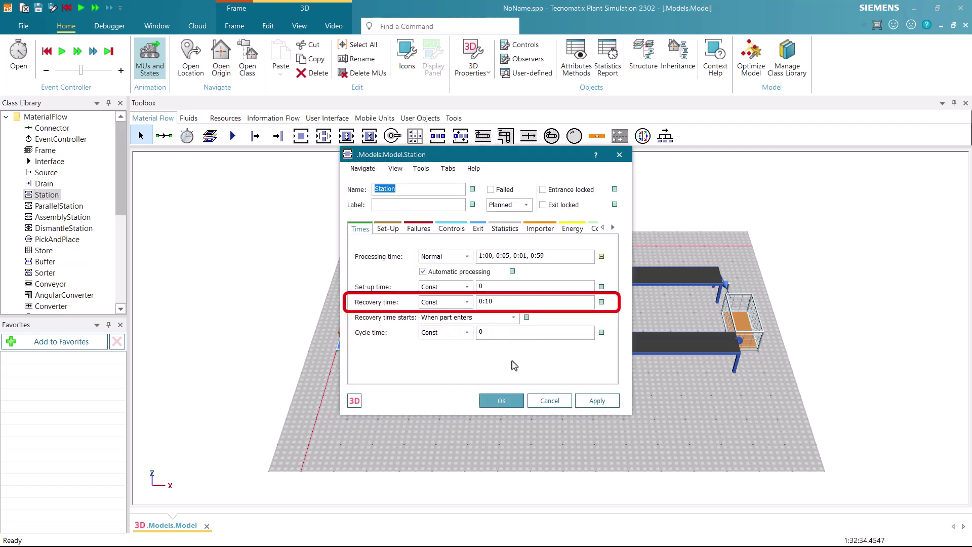
{"action": "left_click", "coordinate": [538, 401]}
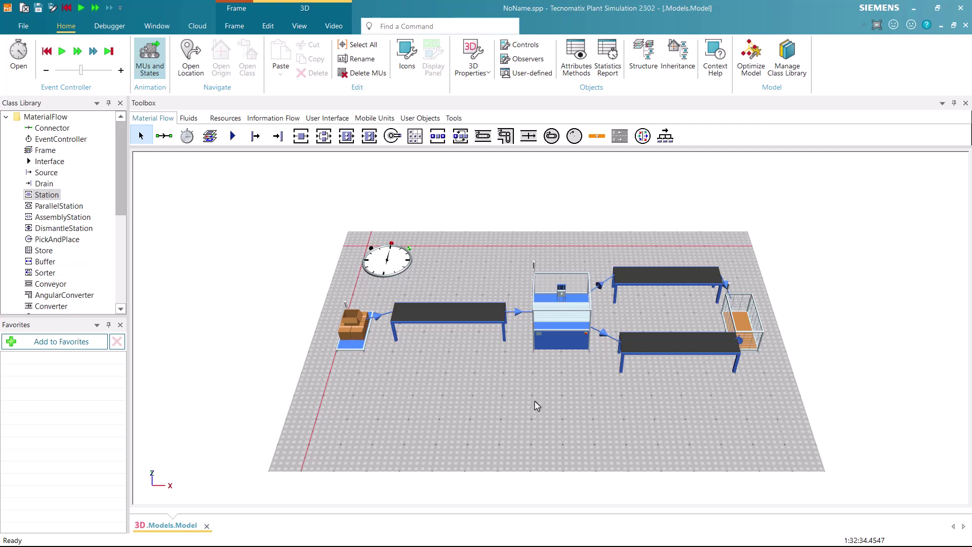
Duplicate the Station class into the UserObjects folder and rename the copy MyStation.
{"action": "right_click", "coordinate": [47, 195]}
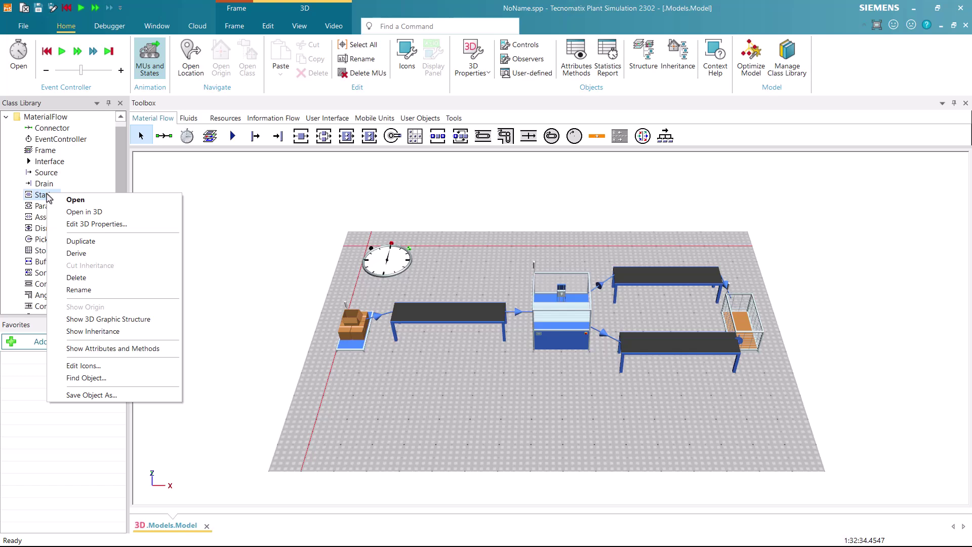
{"action": "left_click", "coordinate": [80, 241]}
{"action": "scroll", "coordinate": [85, 247], "scroll_direction": "down", "scroll_amount": 1}
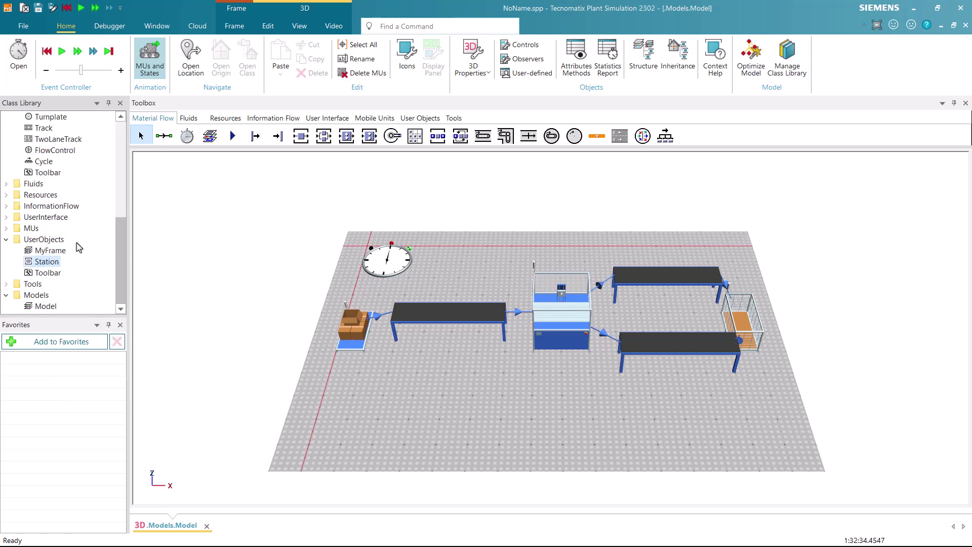
{"action": "left_click", "coordinate": [46, 240]}
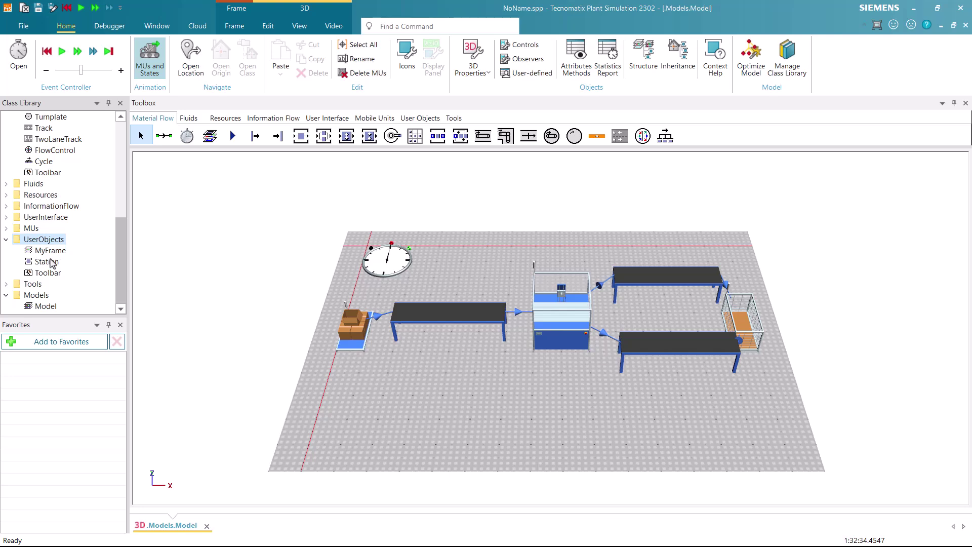
{"action": "right_click", "coordinate": [49, 262]}
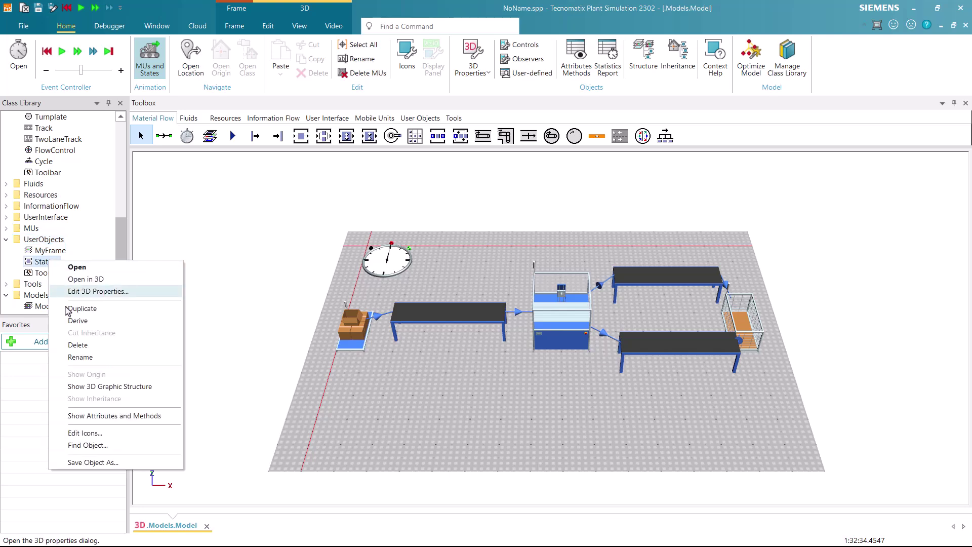
{"action": "left_click", "coordinate": [81, 358]}
{"action": "type", "text": "M"}
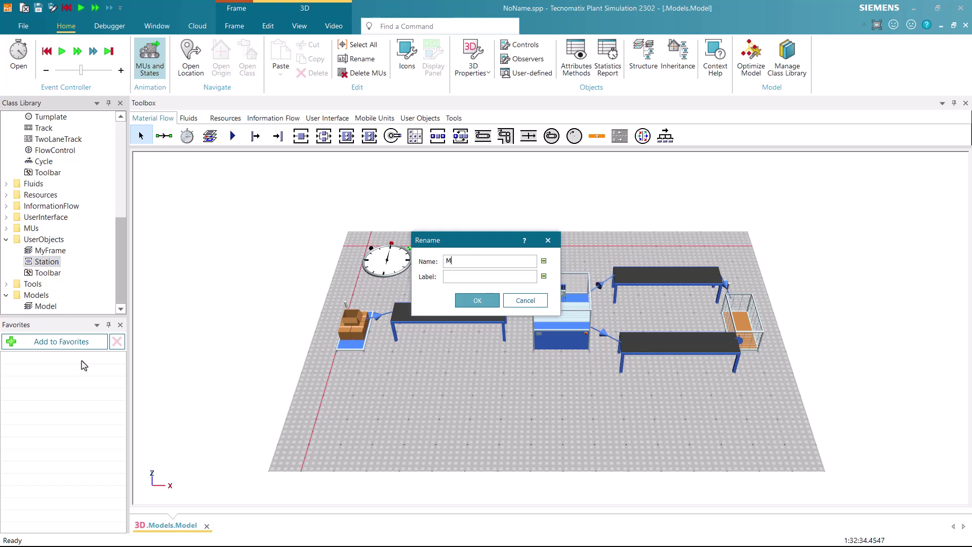
{"action": "type", "text": "yStation"}
{"action": "key", "text": "Return"}
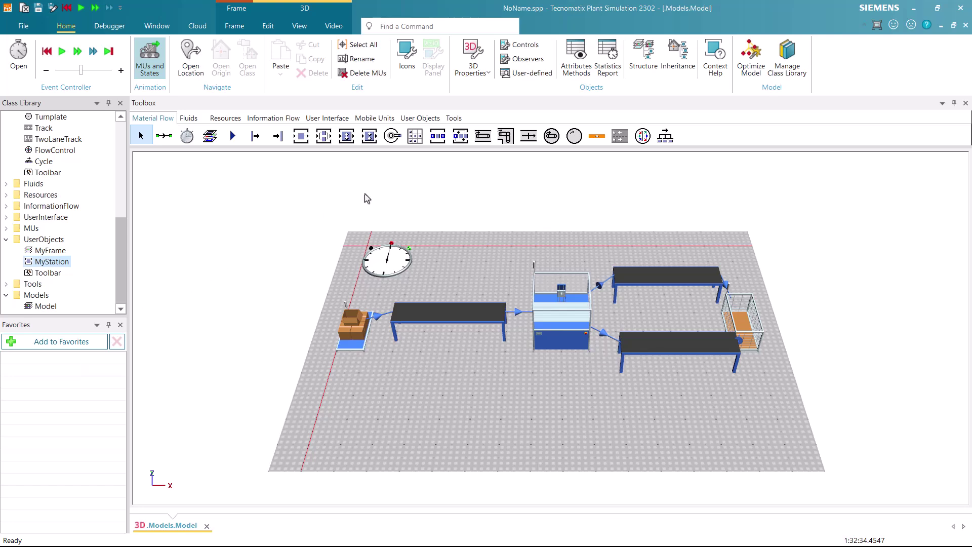
Add the MyStation class to the User Objects toolbox.
{"action": "left_click", "coordinate": [421, 118]}
{"action": "left_click_drag", "start_coordinate": [58, 263], "coordinate": [201, 143]}
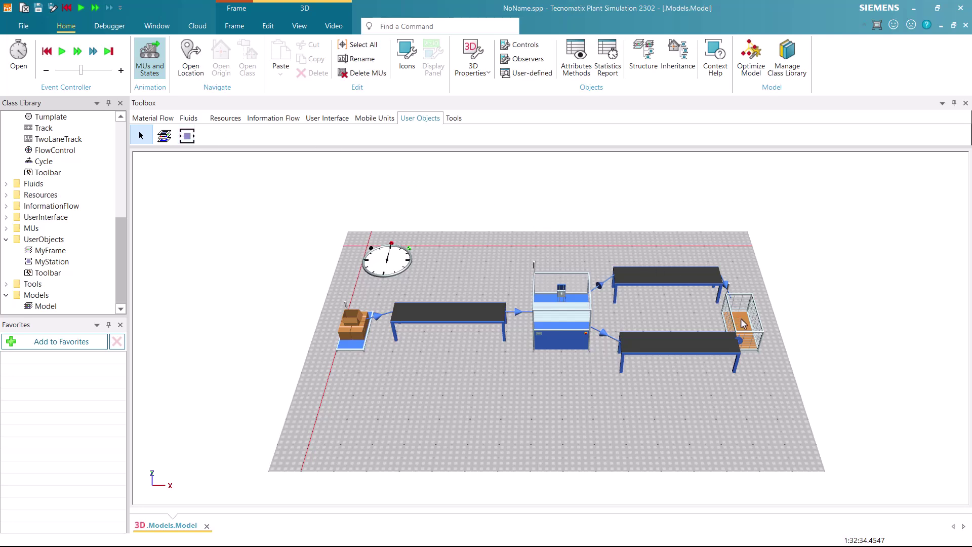
Move the Drain farther from the two parallel conveyors and insert a MyStation into the connection between the rear conveyor and the Drain.
{"action": "left_click_drag", "start_coordinate": [743, 324], "coordinate": [845, 324]}
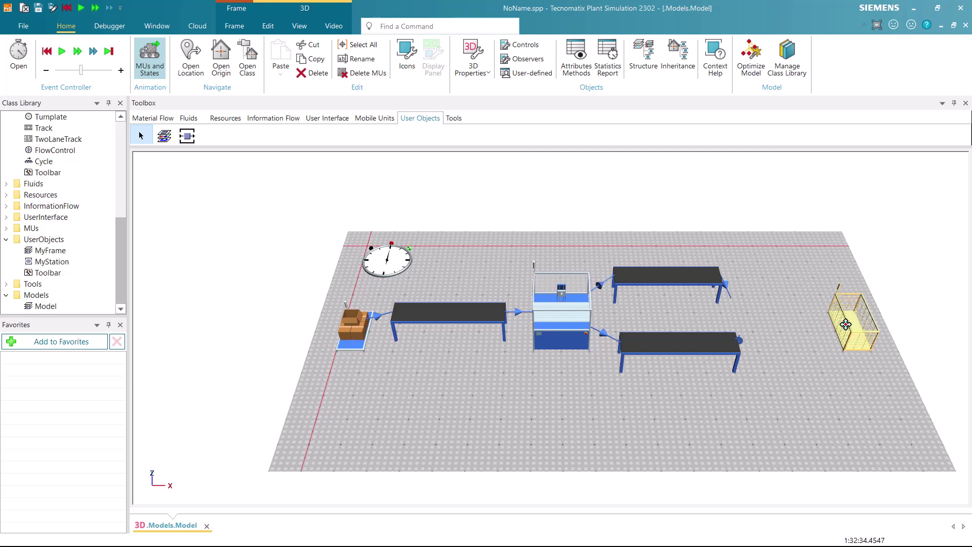
{"action": "left_click", "coordinate": [816, 377]}
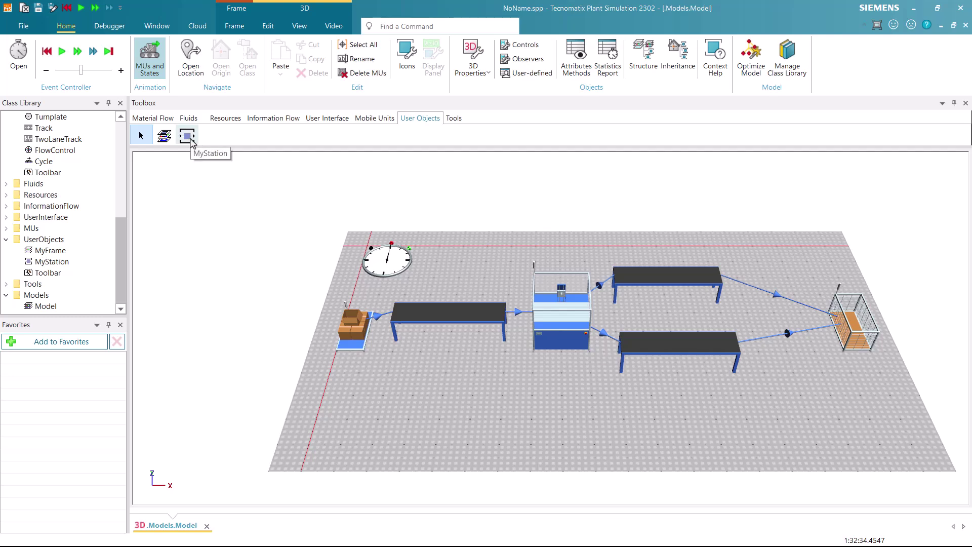
{"action": "mouse_move", "coordinate": [191, 144]}
{"action": "left_mouse_down"}
{"action": "mouse_move", "coordinate": [534, 228]}
{"action": "mouse_move", "coordinate": [724, 260]}
{"action": "mouse_move", "coordinate": [803, 296]}
{"action": "mouse_move", "coordinate": [778, 300]}
{"action": "left_mouse_up"}
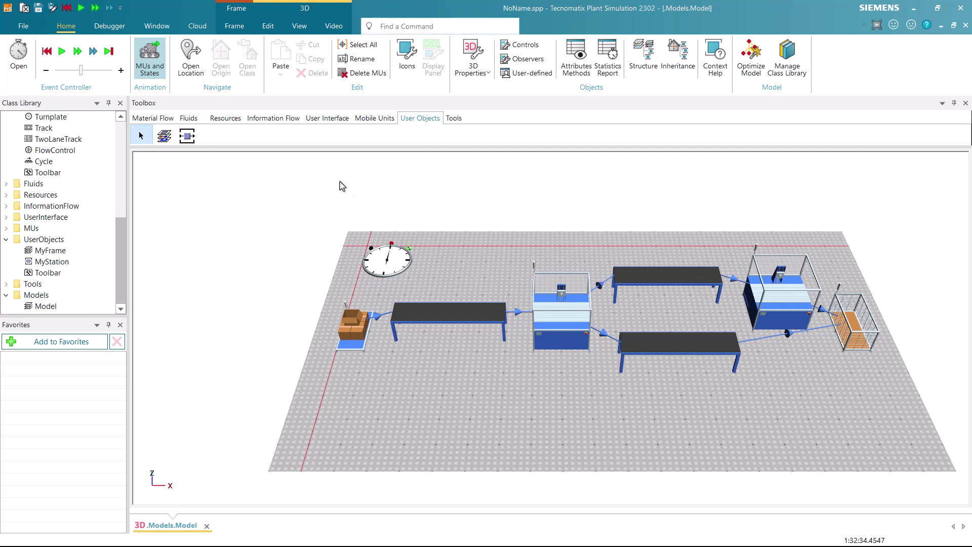
Insert a Station into the connection between the front conveyor and the Drain, and move MyStation slightly back to make room.
{"action": "left_click", "coordinate": [155, 119]}
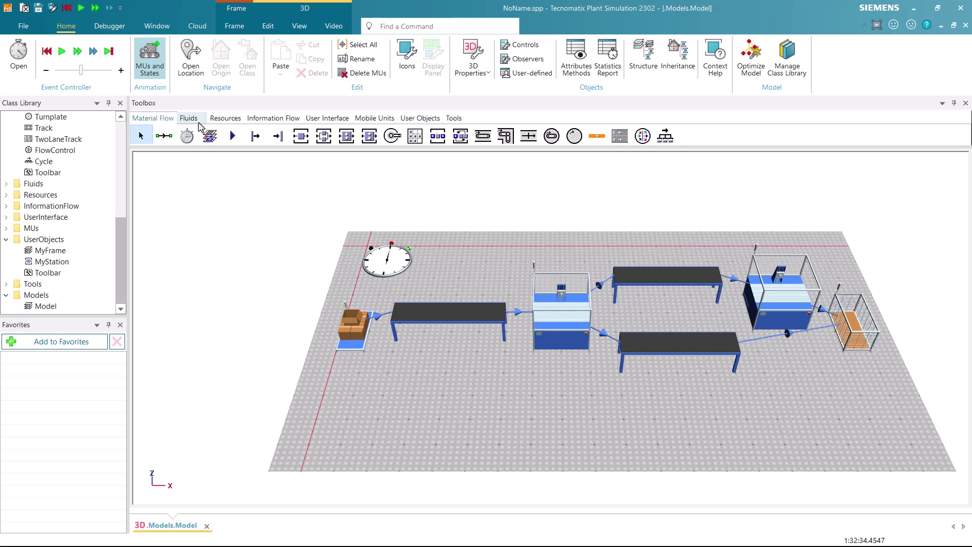
{"action": "left_click_drag", "start_coordinate": [302, 138], "coordinate": [797, 376]}
{"action": "left_click_drag", "start_coordinate": [780, 299], "coordinate": [778, 280]}
{"action": "left_click", "coordinate": [847, 272]}
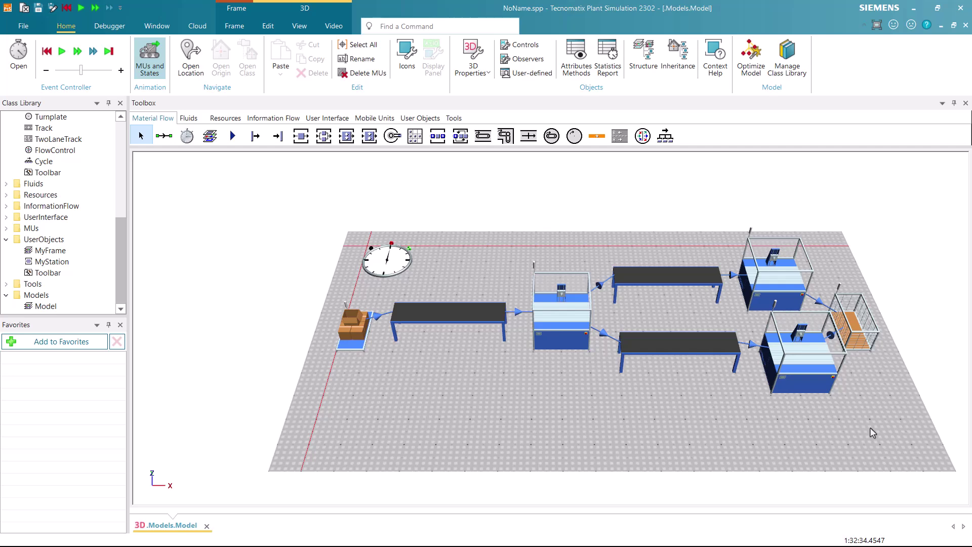
Set the processing time of the MyStation class to 35 seconds.
{"action": "left_click", "coordinate": [421, 118]}
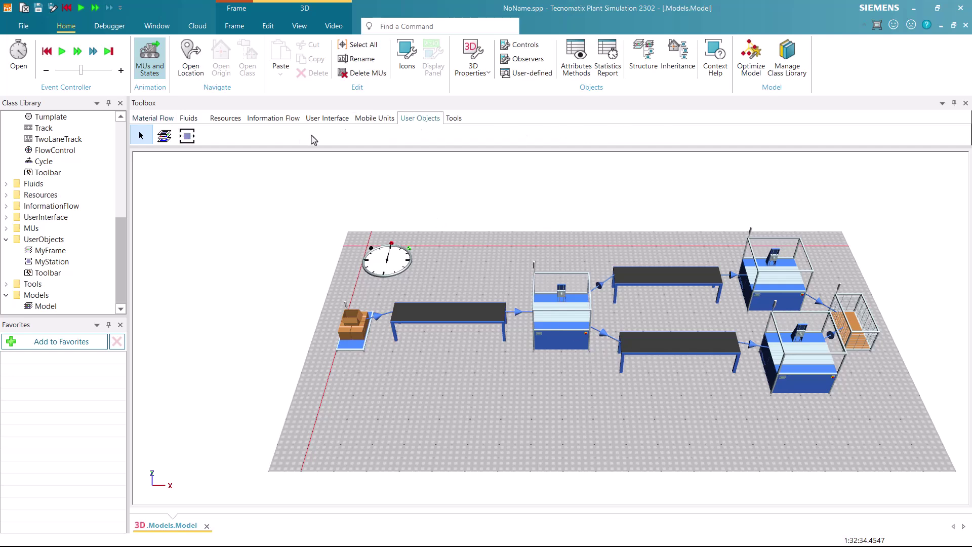
{"action": "double_click", "coordinate": [187, 136]}
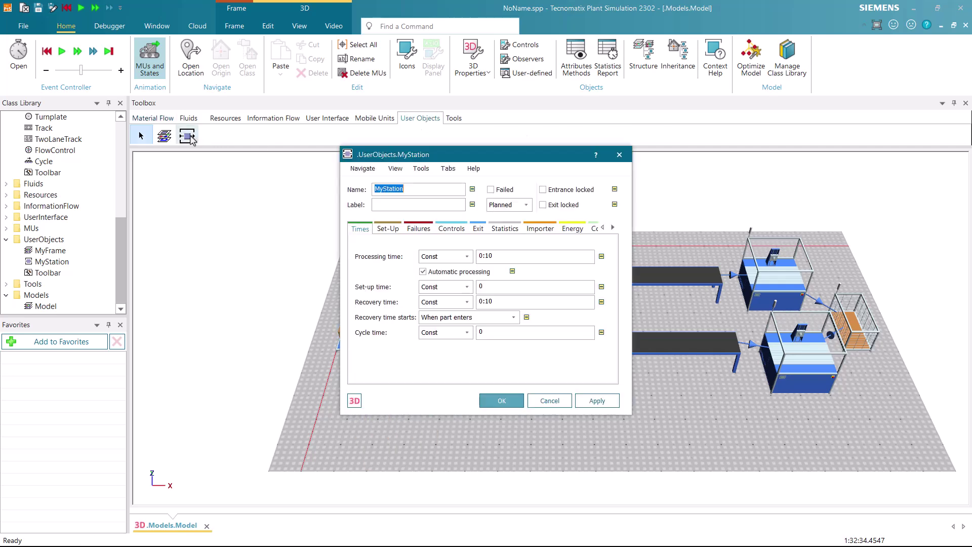
{"action": "left_click_drag", "start_coordinate": [499, 255], "coordinate": [486, 255]}
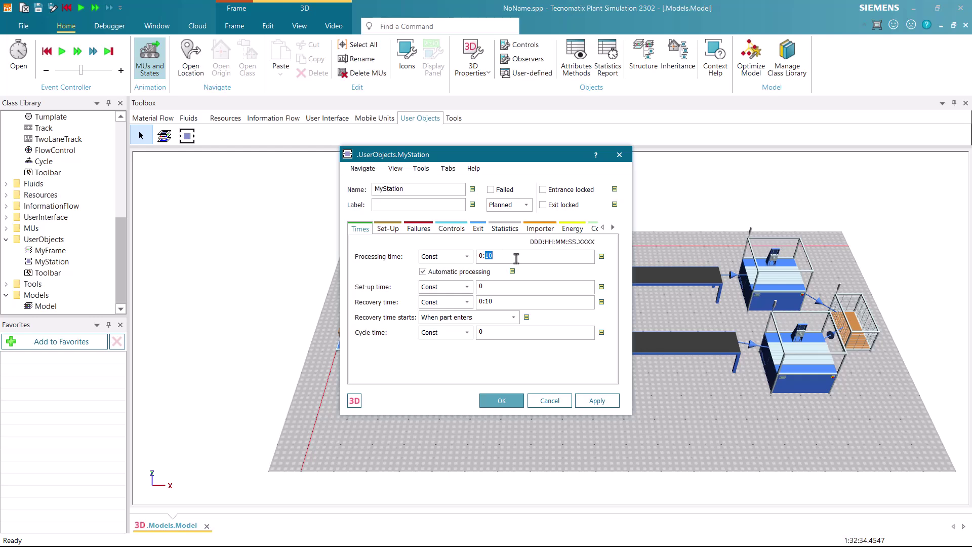
{"action": "type", "text": "35"}
{"action": "left_click", "coordinate": [497, 400]}
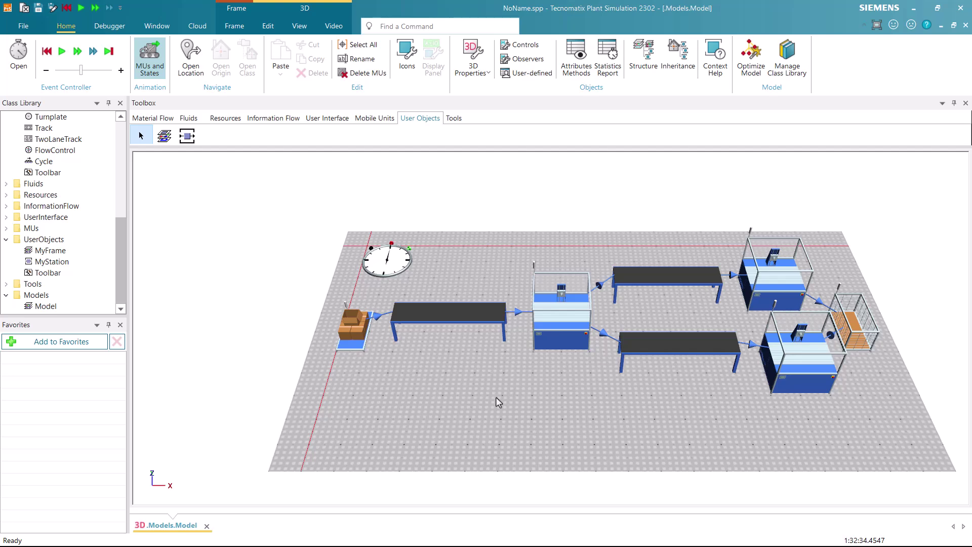
Check the processing times of the model's MyStation and the new Station1 without changing them.
{"action": "double_click", "coordinate": [759, 304]}
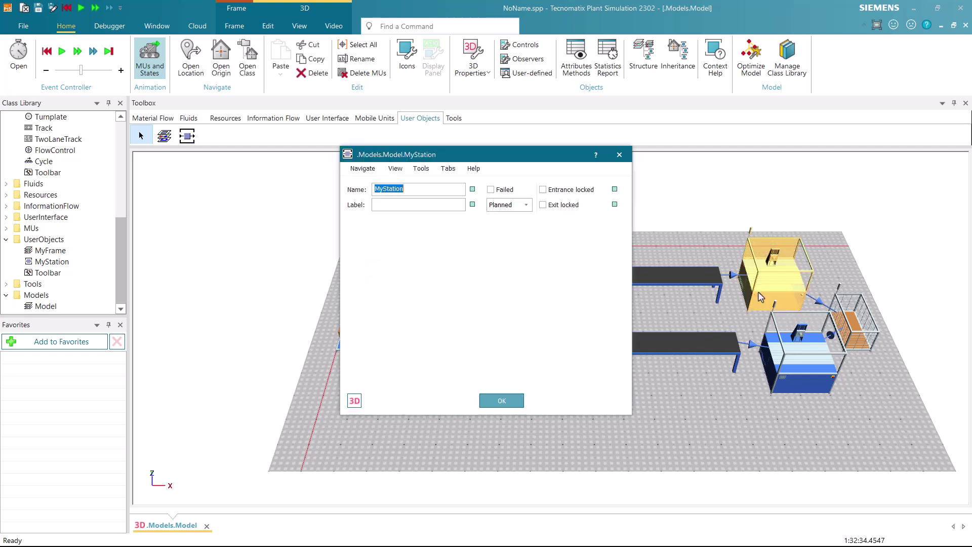
{"action": "left_click", "coordinate": [550, 399]}
{"action": "double_click", "coordinate": [792, 386]}
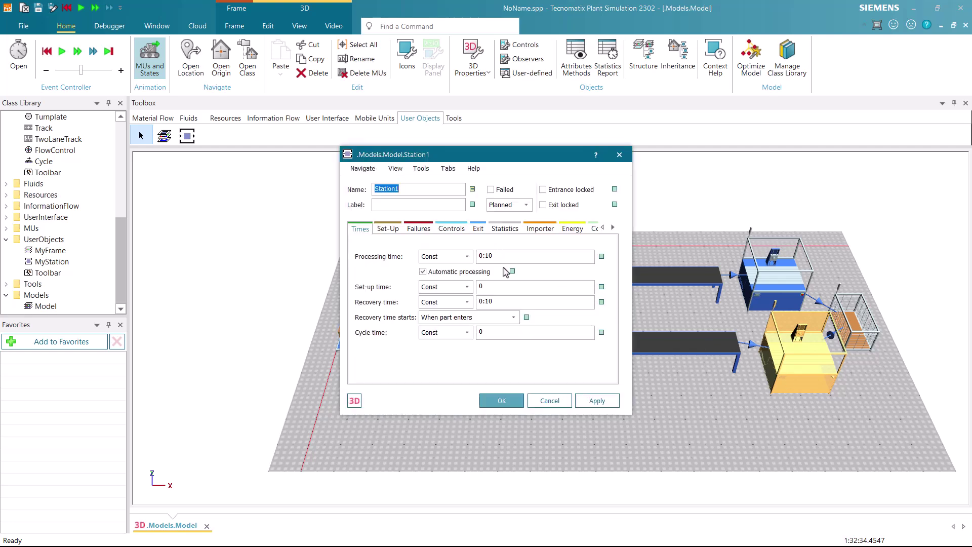
{"action": "left_click", "coordinate": [556, 401]}
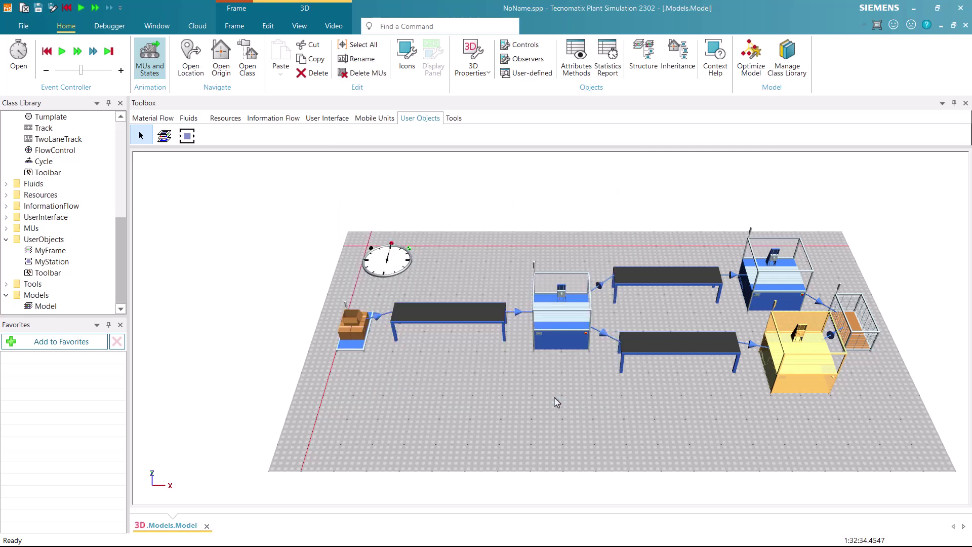
{"action": "left_click", "coordinate": [557, 403]}
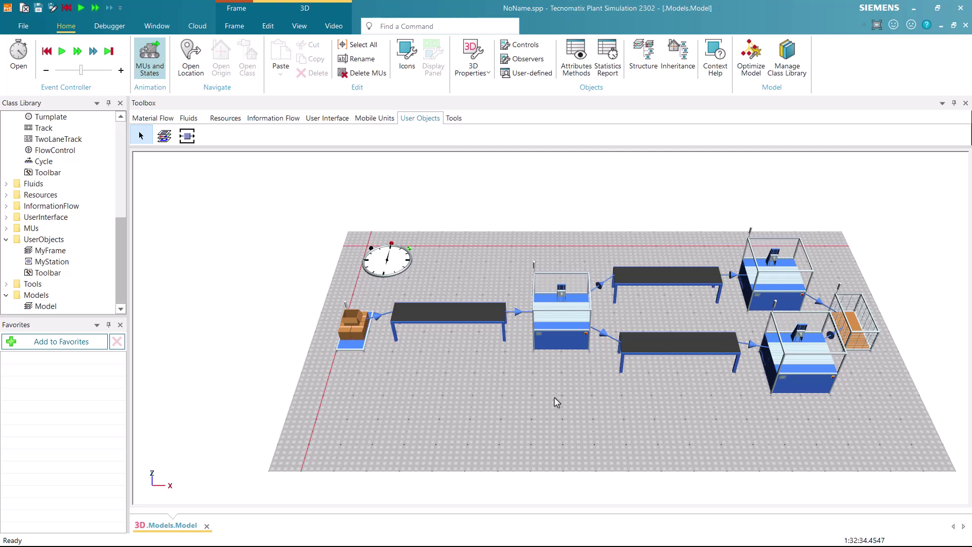
{"action": "middle_click_drag", "start_coordinate": [554, 397], "coordinate": [514, 398]}
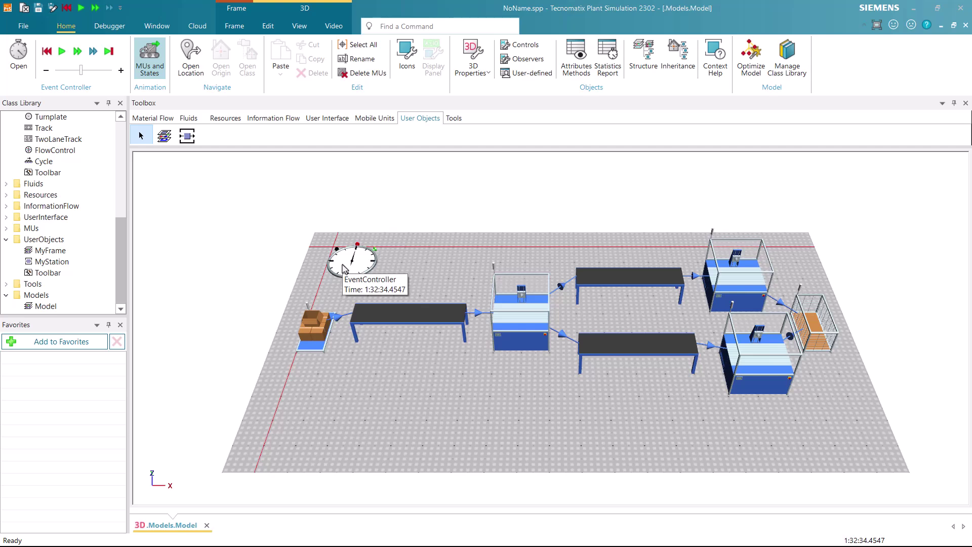
{"action": "right_click", "coordinate": [41, 299]}
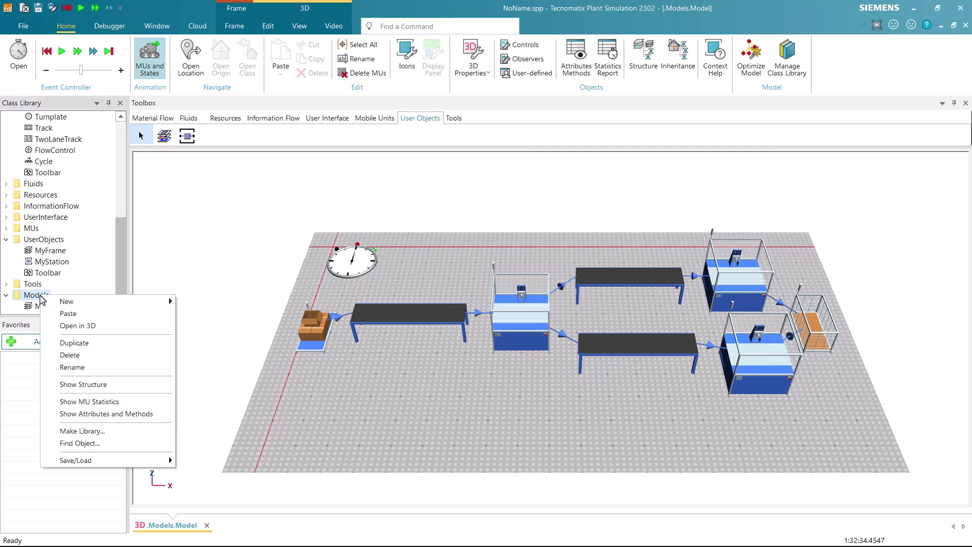
{"action": "mouse_move", "coordinate": [137, 302]}
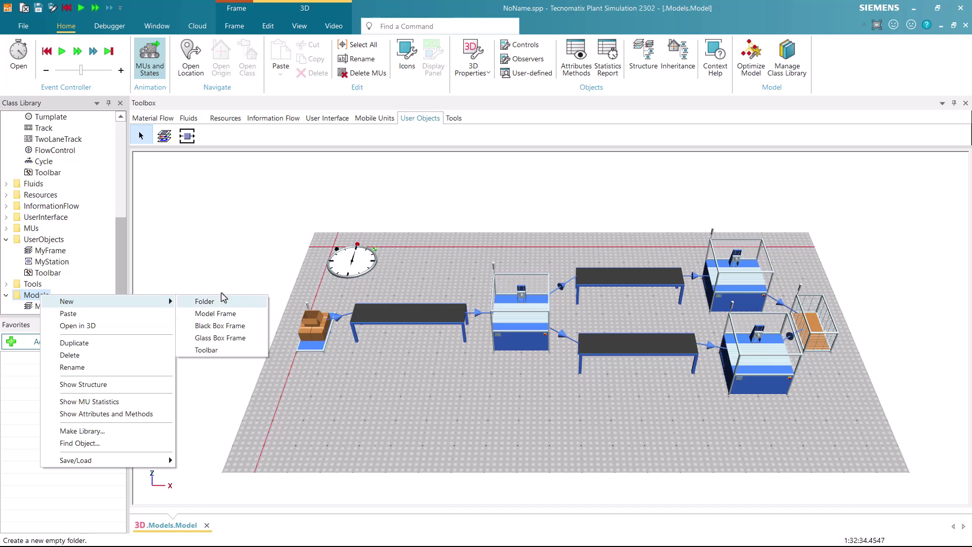
{"action": "left_click", "coordinate": [55, 242]}
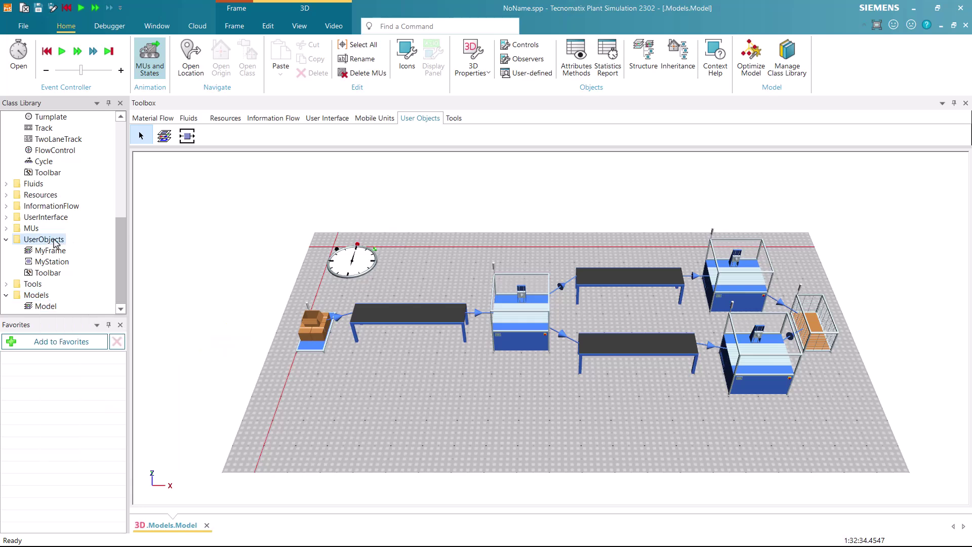
Create a new Glass Box Frame in the UserObjects folder and delete its Under Construction graphic.
{"action": "right_click", "coordinate": [56, 243]}
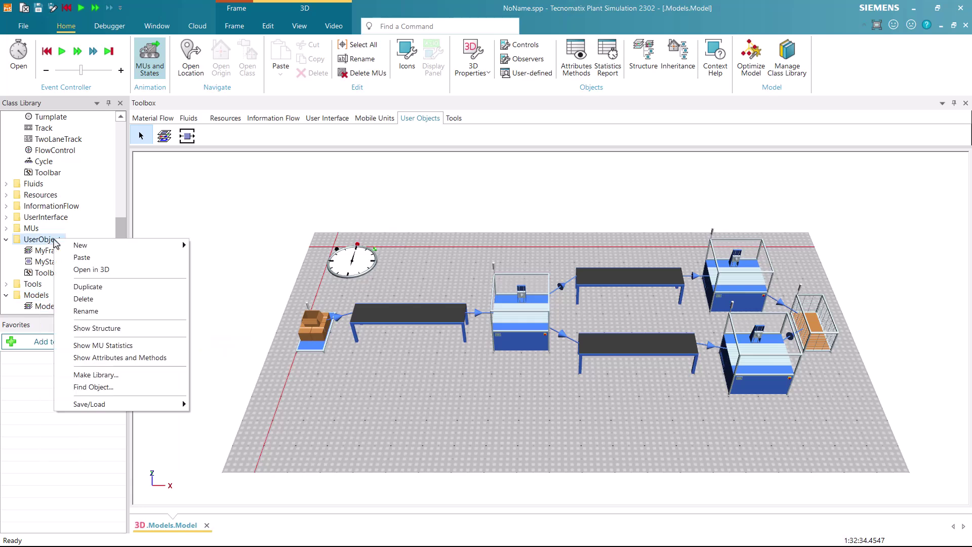
{"action": "mouse_move", "coordinate": [136, 249]}
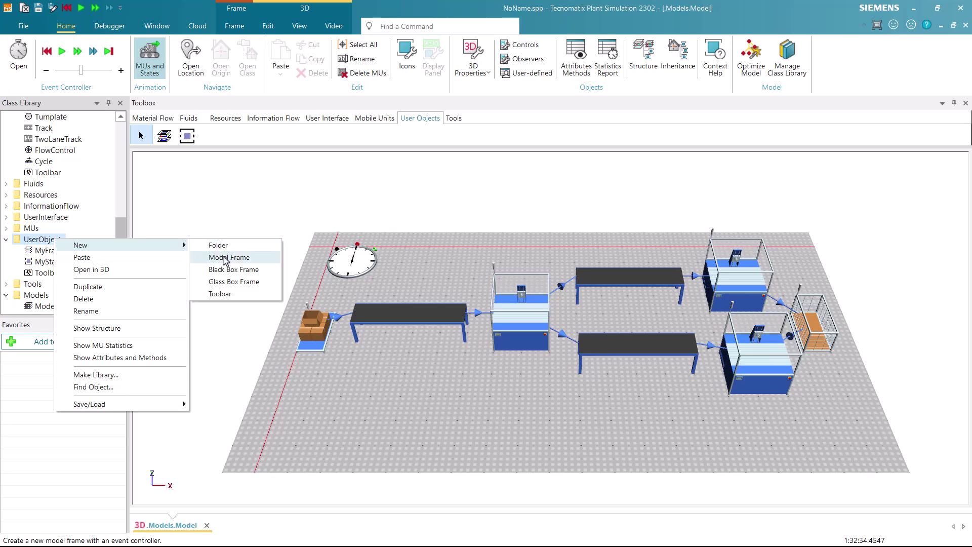
{"action": "left_click", "coordinate": [228, 281]}
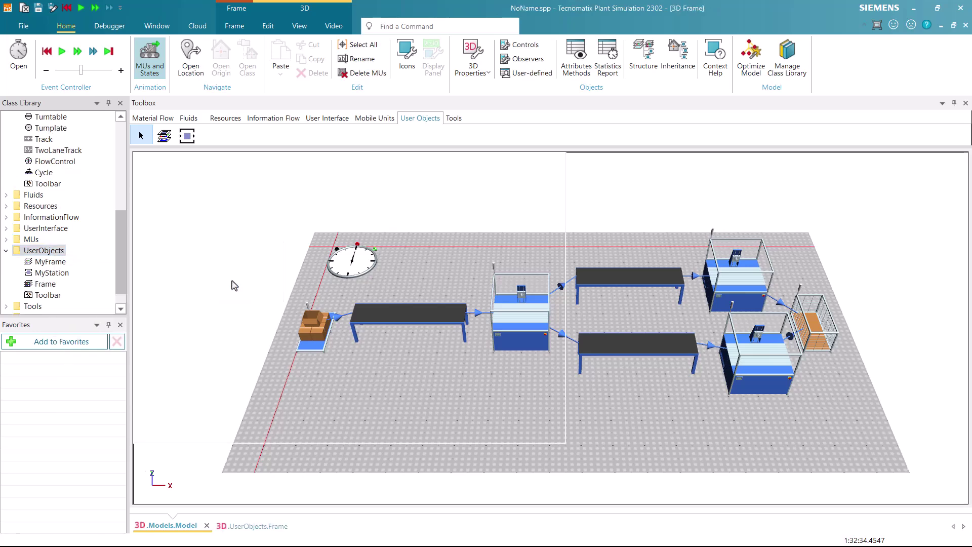
{"action": "middle_click_drag", "start_coordinate": [591, 372], "coordinate": [581, 379]}
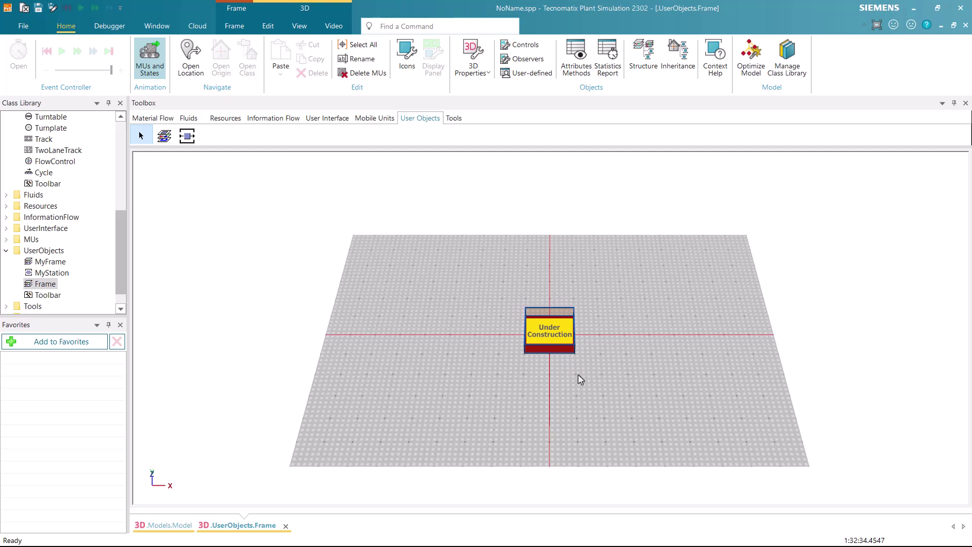
{"action": "left_click", "coordinate": [568, 348]}
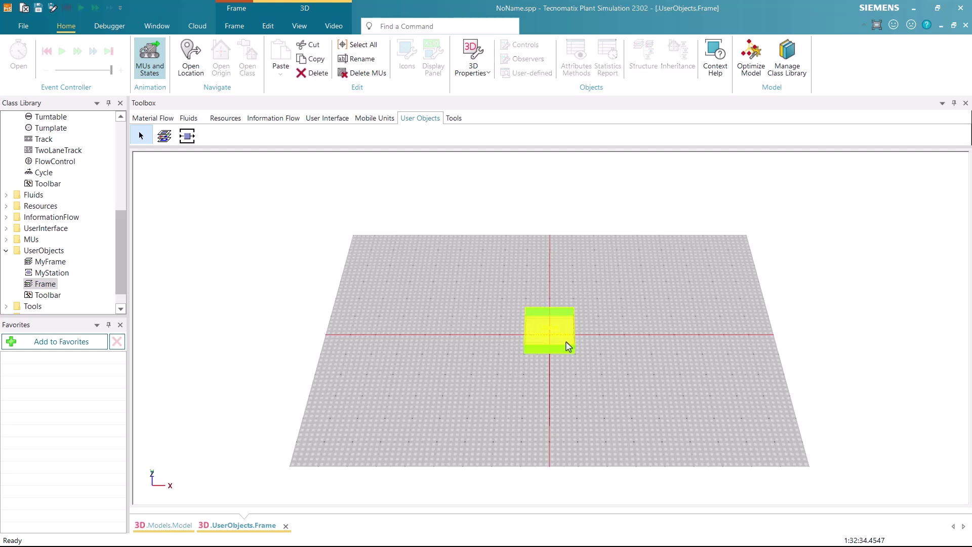
{"action": "key", "text": "Delete"}
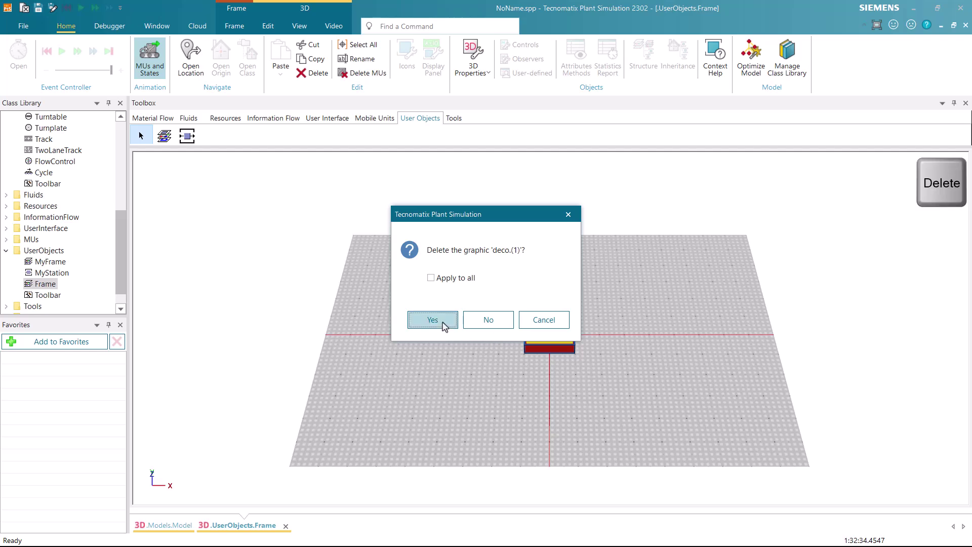
{"action": "left_click", "coordinate": [444, 325]}
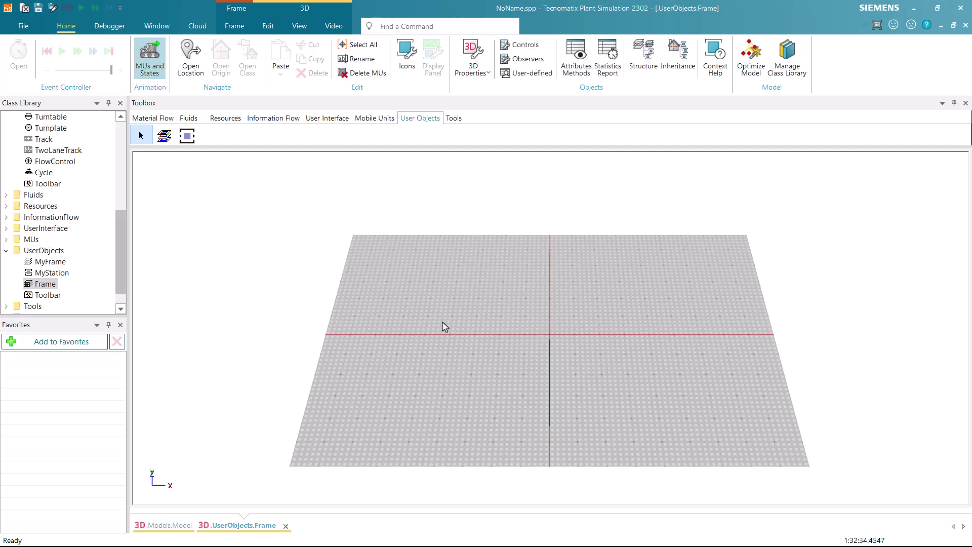
Rename the new frame in the UserObjects folder as ComplexMachine.
{"action": "right_click", "coordinate": [46, 285]}
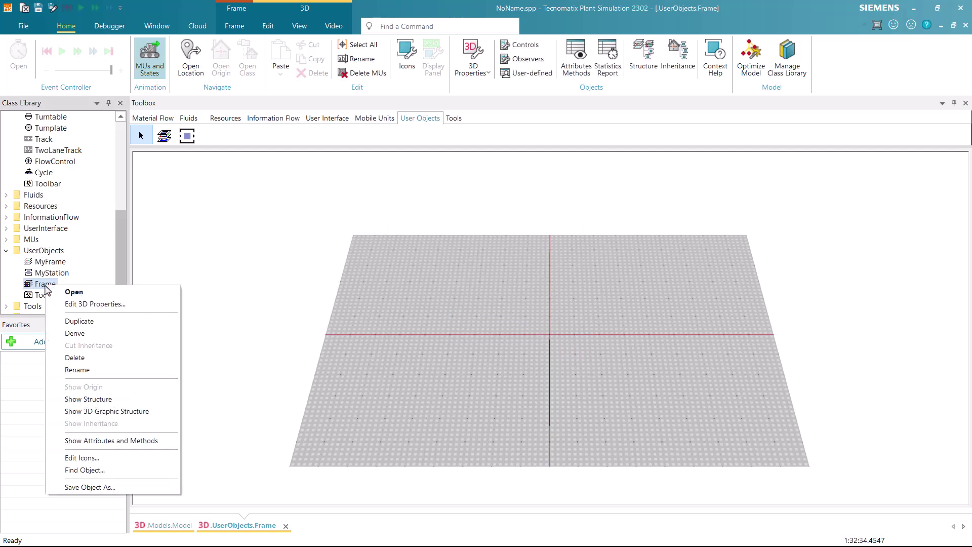
{"action": "left_click", "coordinate": [90, 371]}
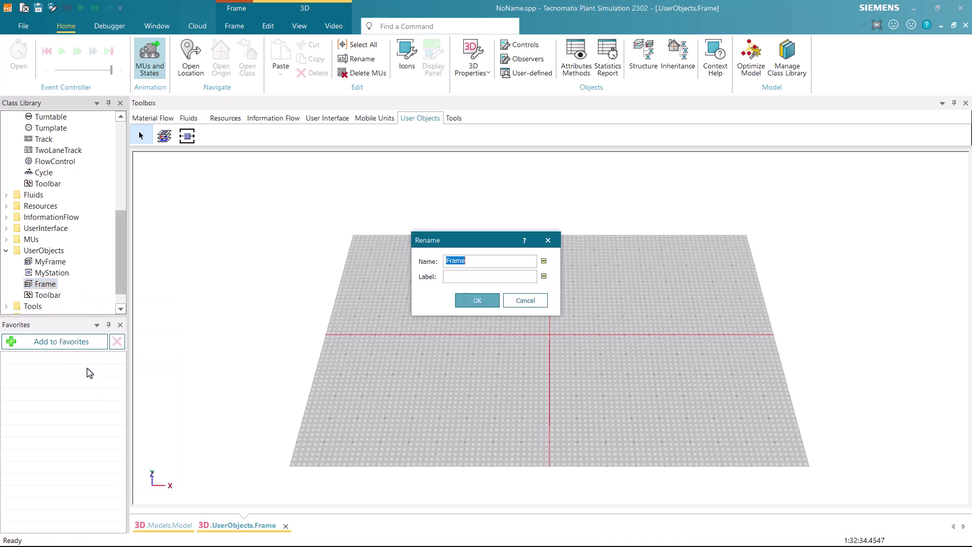
{"action": "type", "text": "Complex"}
{"action": "type", "text": "chine"}
{"action": "key", "text": "Return"}
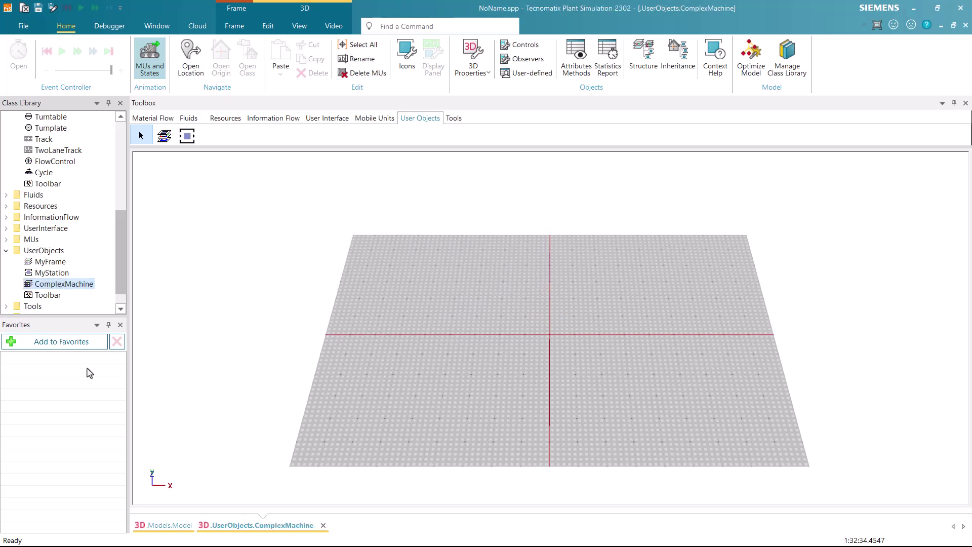
{"action": "left_click", "coordinate": [89, 373]}
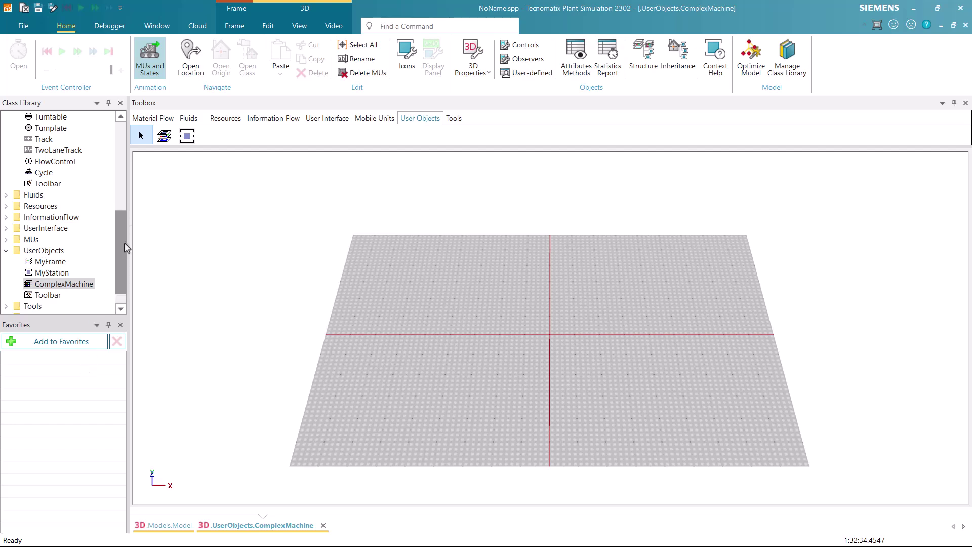
Insert a Buffer just left of the origin of the ComplexMachine frame and a MyStation directly beside it at the origin.
{"action": "left_click", "coordinate": [165, 118]}
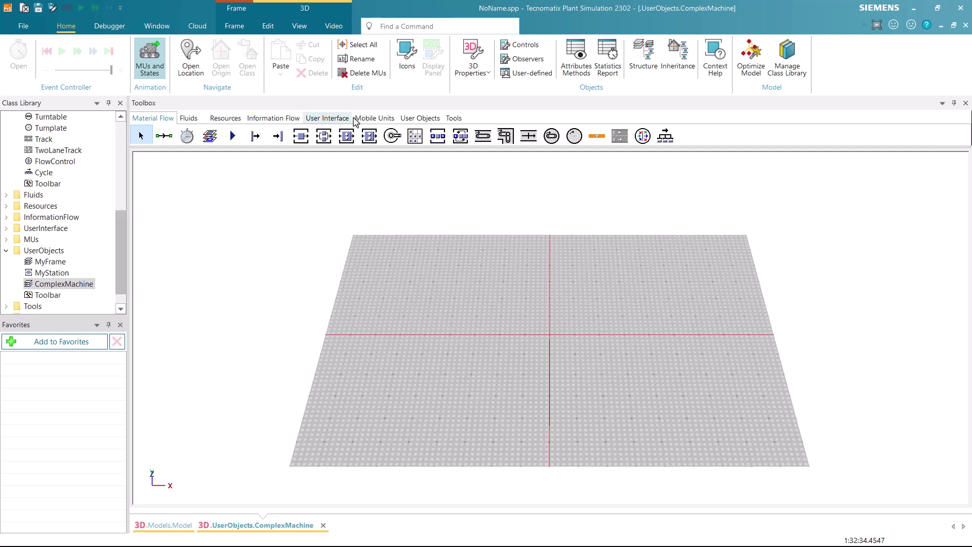
{"action": "left_click", "coordinate": [438, 136]}
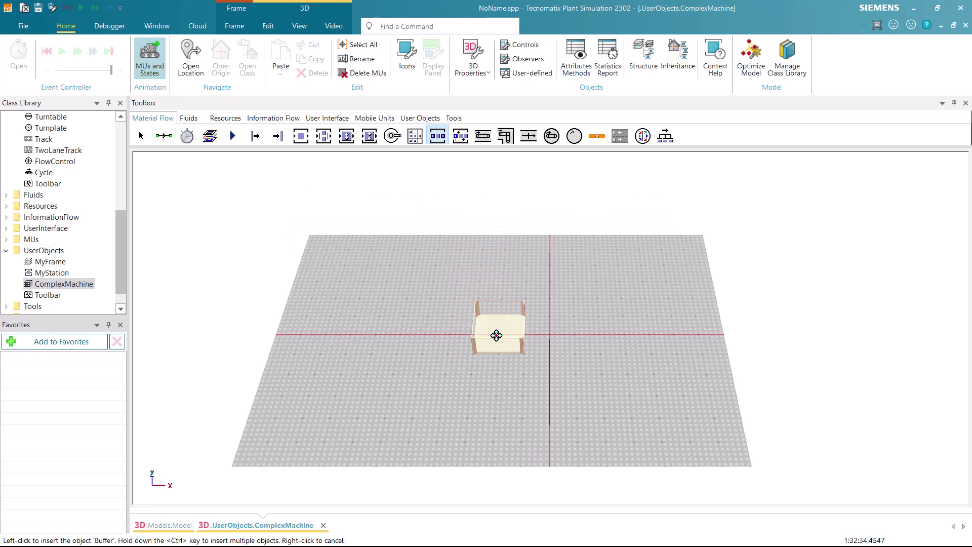
{"action": "left_click", "coordinate": [496, 339]}
{"action": "left_click", "coordinate": [430, 119]}
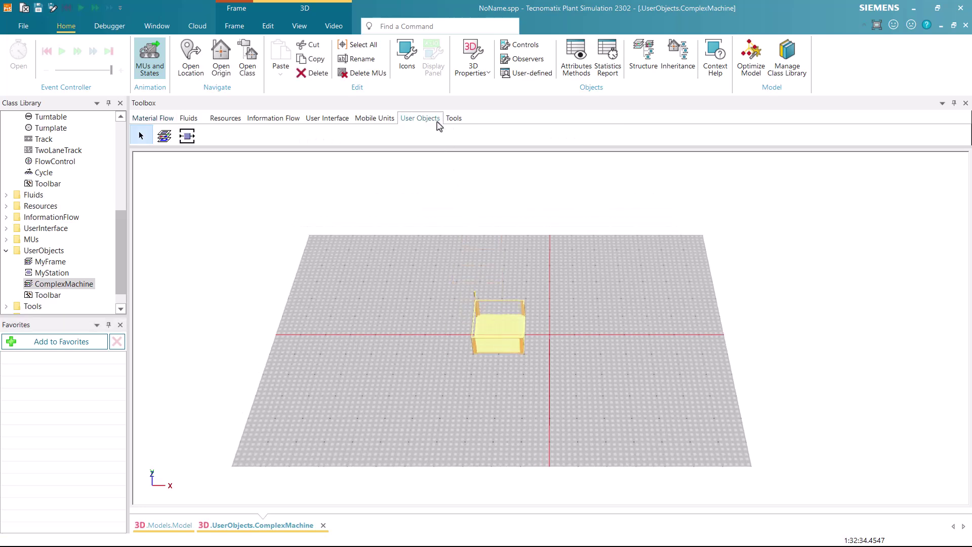
{"action": "left_click", "coordinate": [187, 136]}
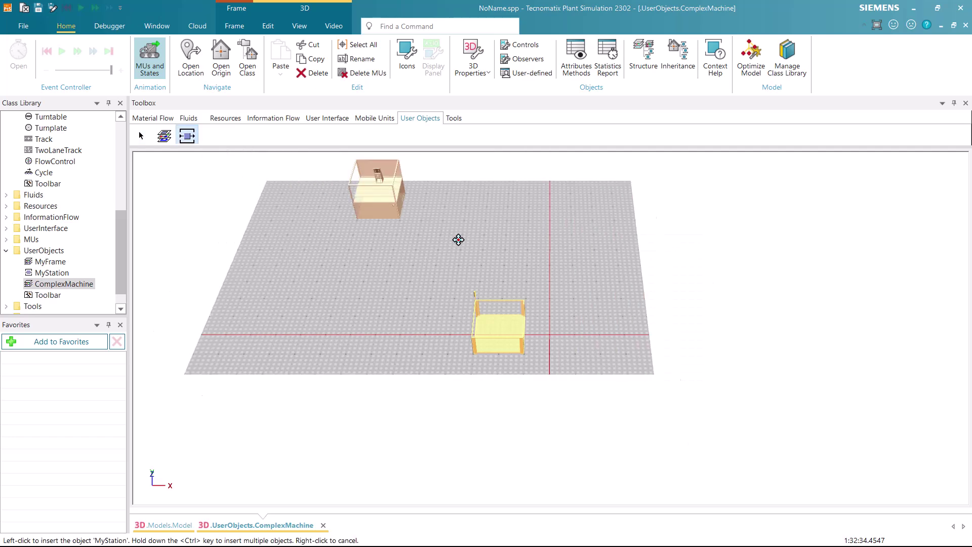
{"action": "left_click", "coordinate": [546, 335]}
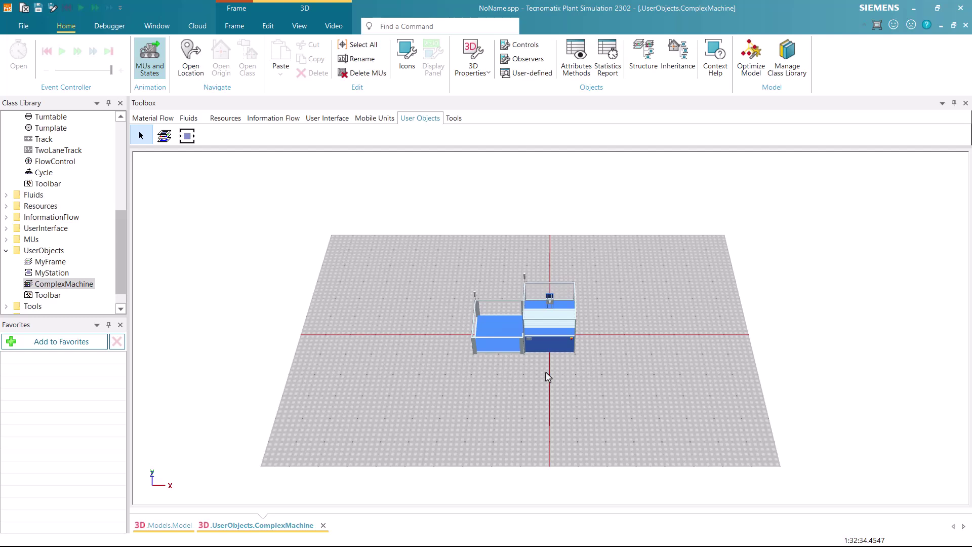
Switch back to the Model frame and delete both stations between the parallel conveyors and the Drain, including their connectors.
{"action": "left_click", "coordinate": [176, 526]}
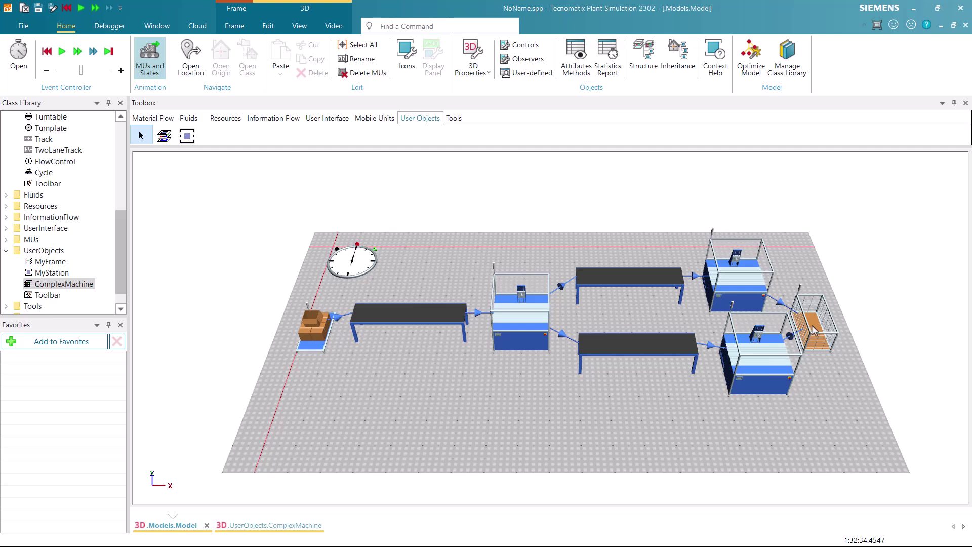
{"action": "left_click", "coordinate": [735, 269]}
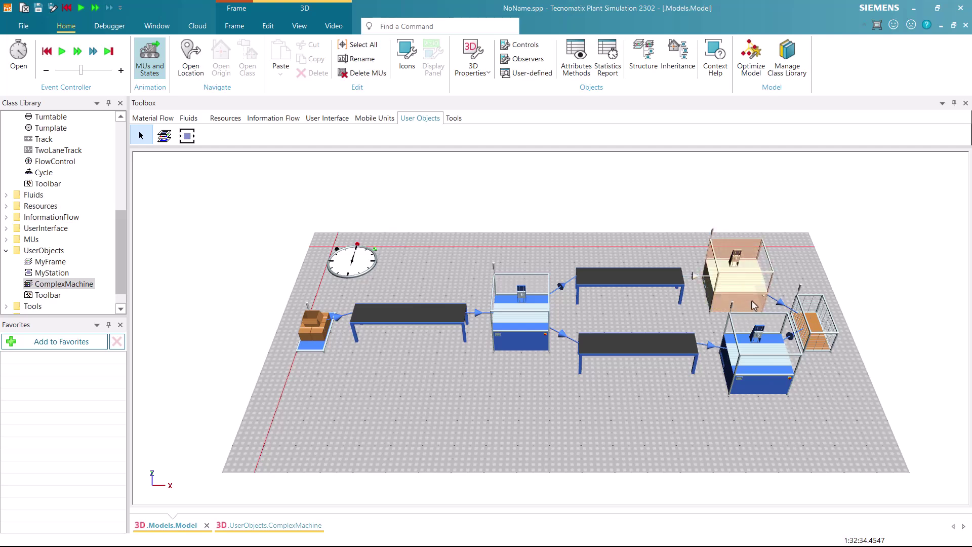
{"action": "left_click", "coordinate": [788, 376], "text": "ctrl"}
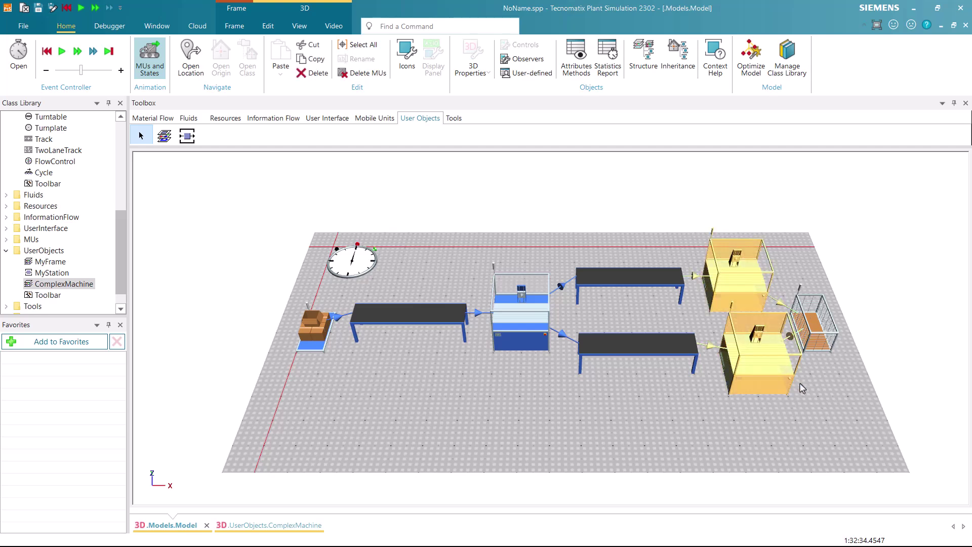
{"action": "key", "text": "Delete"}
{"action": "left_click", "coordinate": [463, 282]}
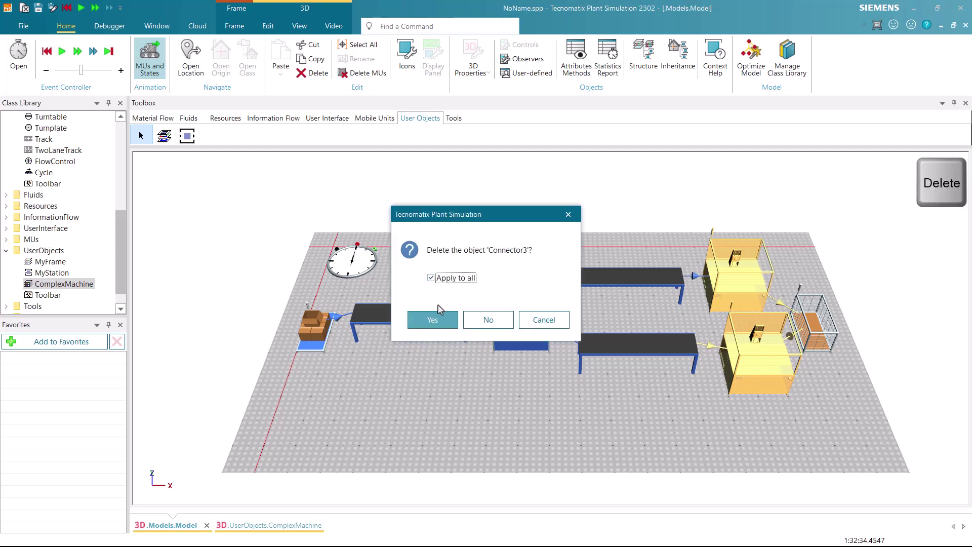
{"action": "left_click", "coordinate": [439, 321]}
Move the Drain farther away from the two parallel conveyors along the X axis to make room for machines.
{"action": "left_click", "coordinate": [809, 324]}
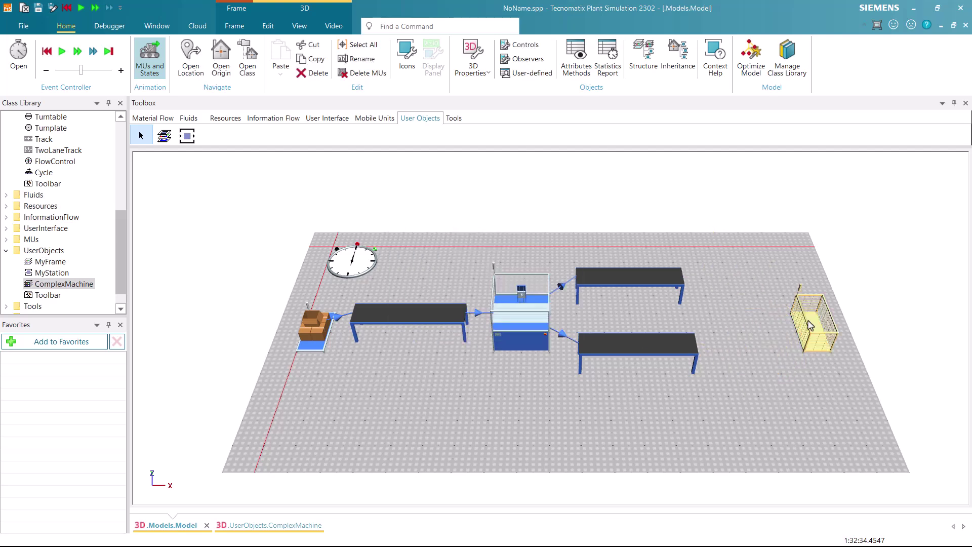
{"action": "left_click_drag", "start_coordinate": [820, 320], "coordinate": [898, 320]}
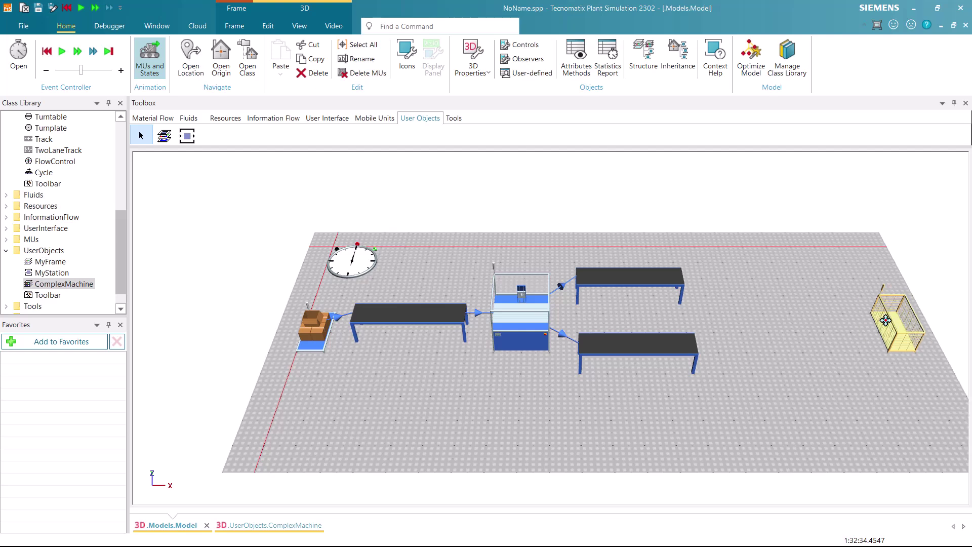
{"action": "left_click", "coordinate": [856, 351]}
{"action": "left_click_drag", "start_coordinate": [856, 351], "coordinate": [813, 349]}
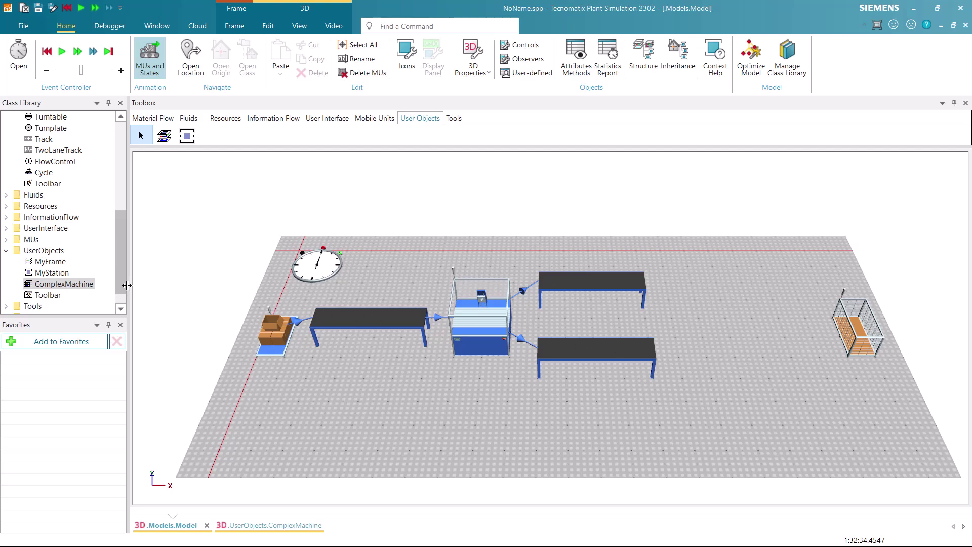
Insert a ComplexMachine behind each of the two parallel conveyors and move the Drain back closer to them.
{"action": "left_click_drag", "start_coordinate": [83, 289], "coordinate": [735, 305]}
{"action": "left_click", "coordinate": [863, 342]}
{"action": "left_click_drag", "start_coordinate": [864, 342], "coordinate": [833, 345]}
{"action": "left_click", "coordinate": [785, 358]}
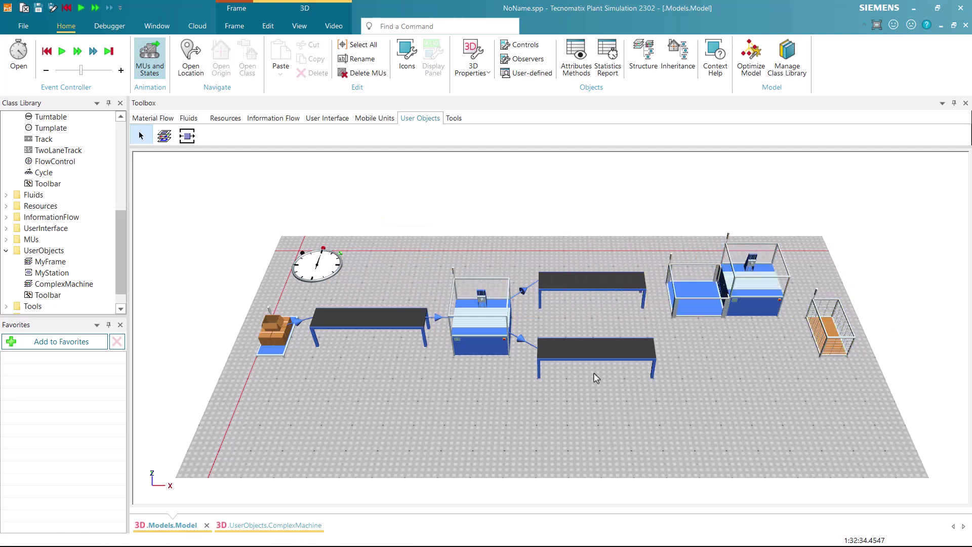
{"action": "left_click_drag", "start_coordinate": [83, 284], "coordinate": [766, 397]}
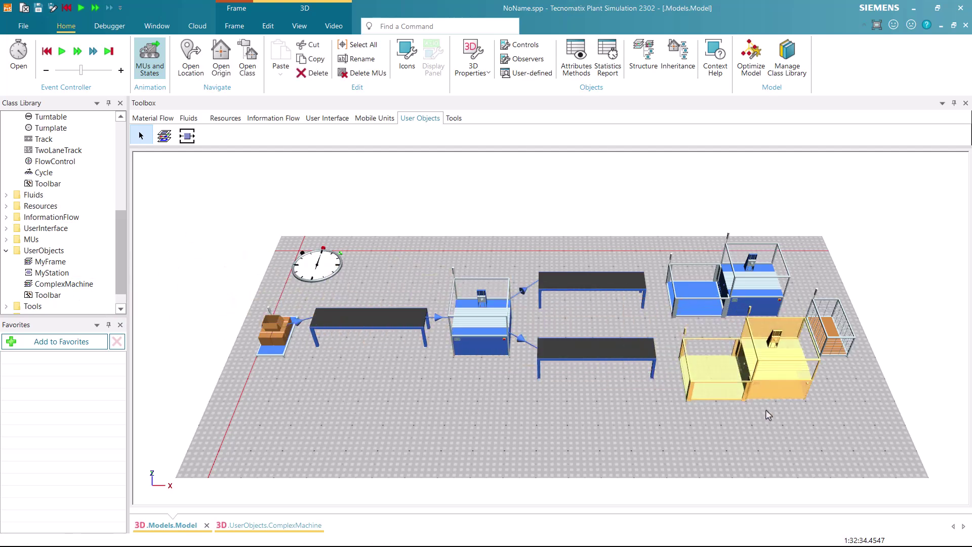
{"action": "left_click", "coordinate": [757, 435]}
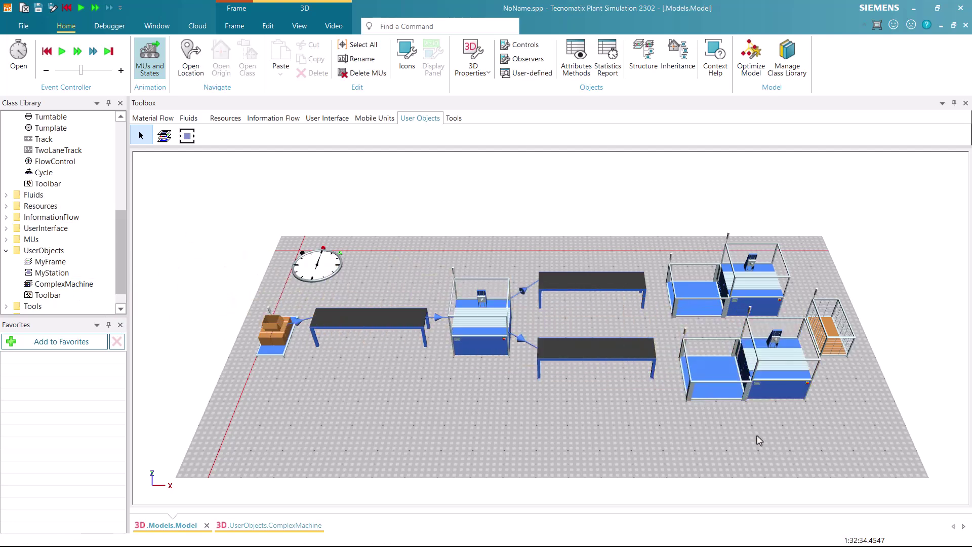
Connect the rear parallel conveyor to its ComplexMachine and that machine to the Drain.
{"action": "left_click", "coordinate": [151, 119]}
{"action": "left_click", "coordinate": [163, 136]}
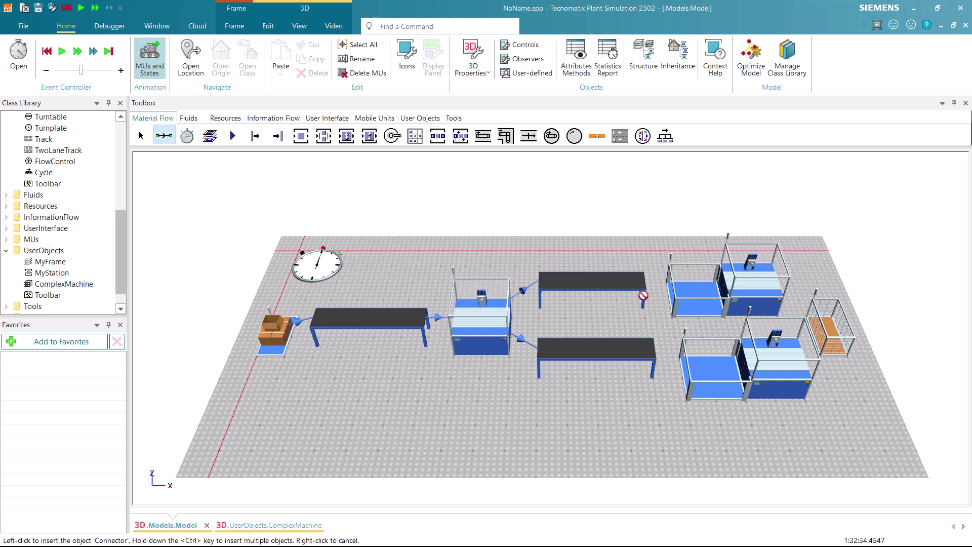
{"action": "left_click", "coordinate": [632, 282]}
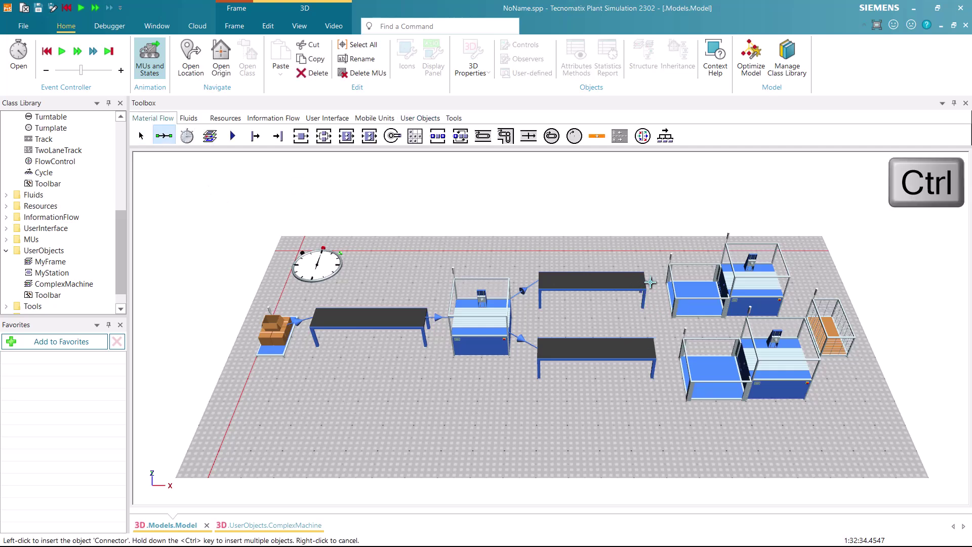
{"action": "left_click", "coordinate": [689, 285], "text": "ctrl"}
{"action": "left_click", "coordinate": [778, 288], "text": "ctrl"}
{"action": "left_click", "coordinate": [826, 326], "text": "ctrl"}
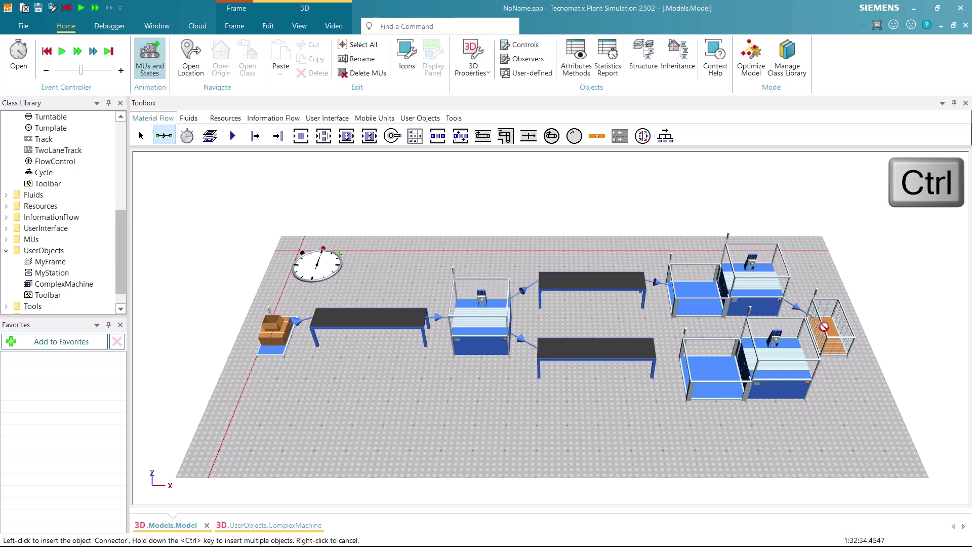
Connect the front parallel conveyor to its ComplexMachine and that machine to the Drain.
{"action": "left_click", "coordinate": [644, 355], "text": "ctrl"}
{"action": "left_click", "coordinate": [680, 358], "text": "ctrl"}
{"action": "left_click", "coordinate": [789, 364], "text": "ctrl"}
{"action": "left_click", "coordinate": [830, 332], "text": "ctrl"}
{"action": "right_click", "coordinate": [846, 391]}
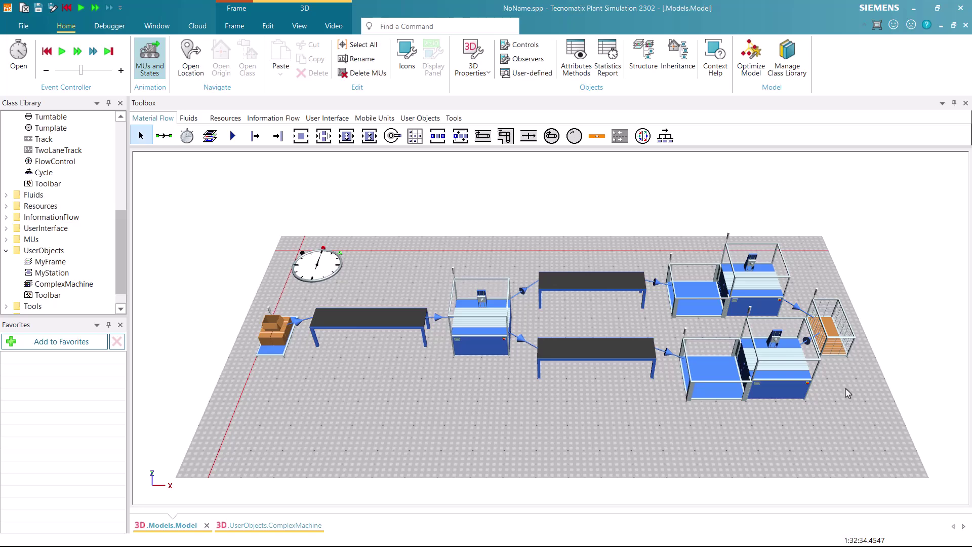
Set the capacity of the Buffer inside the ComplexMachine class frame to 12.
{"action": "left_click", "coordinate": [314, 527]}
{"action": "double_click", "coordinate": [501, 334]}
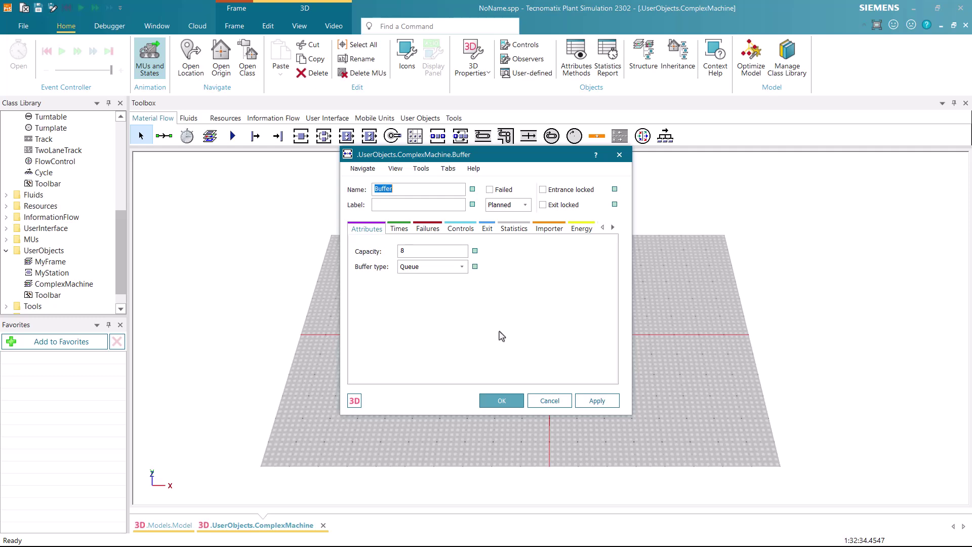
{"action": "left_click_drag", "start_coordinate": [433, 251], "coordinate": [386, 251]}
{"action": "type", "text": "12"}
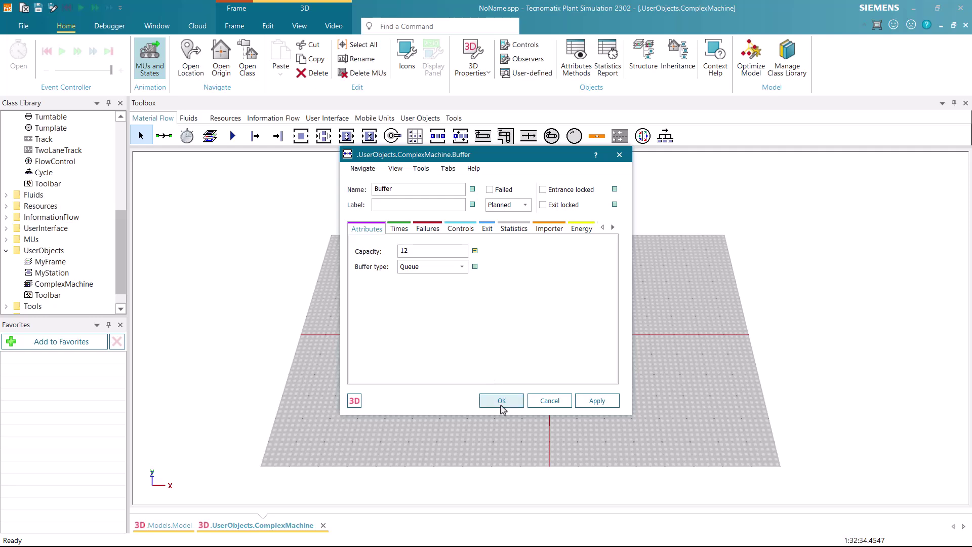
{"action": "left_click", "coordinate": [501, 405]}
{"action": "left_click", "coordinate": [501, 405]}
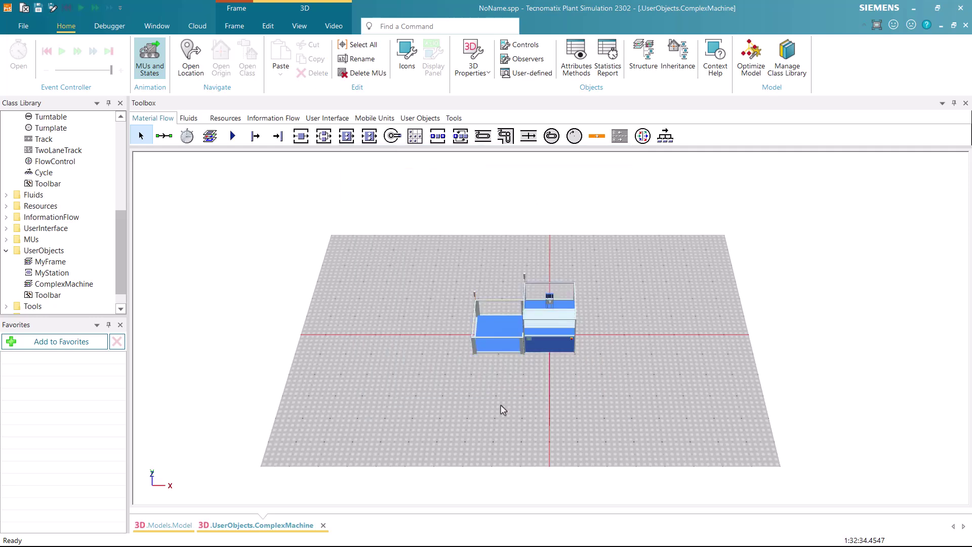
Return to the Model frame and check the Buffer capacity inside both ComplexMachine instances.
{"action": "left_click", "coordinate": [190, 525]}
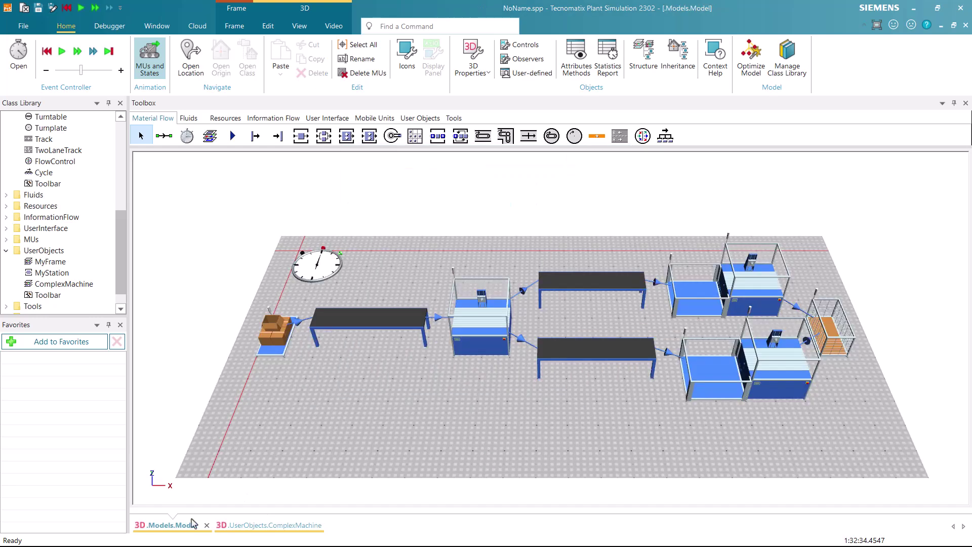
{"action": "right_click", "coordinate": [698, 291]}
{"action": "mouse_move", "coordinate": [733, 349]}
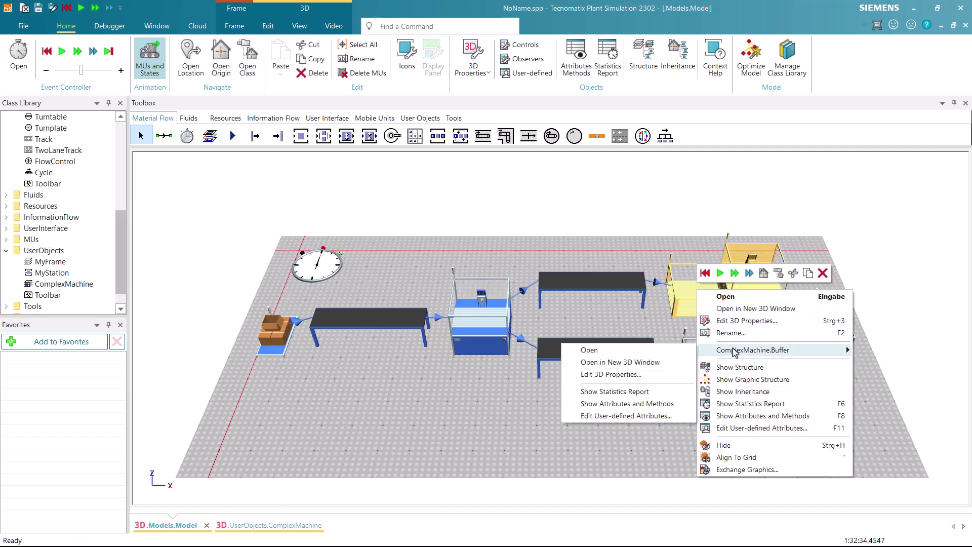
{"action": "left_click", "coordinate": [687, 355]}
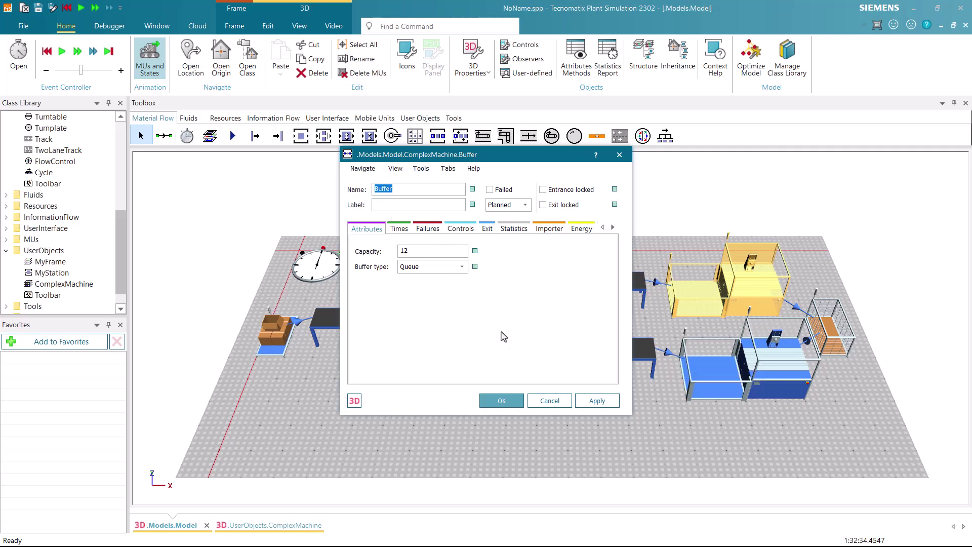
{"action": "left_click", "coordinate": [551, 401]}
{"action": "right_click", "coordinate": [700, 370]}
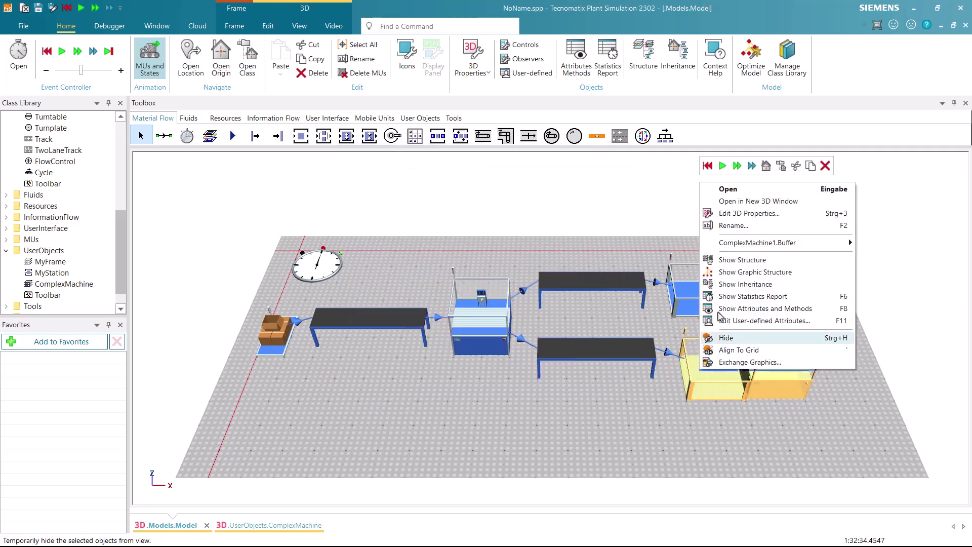
{"action": "left_click", "coordinate": [689, 243]}
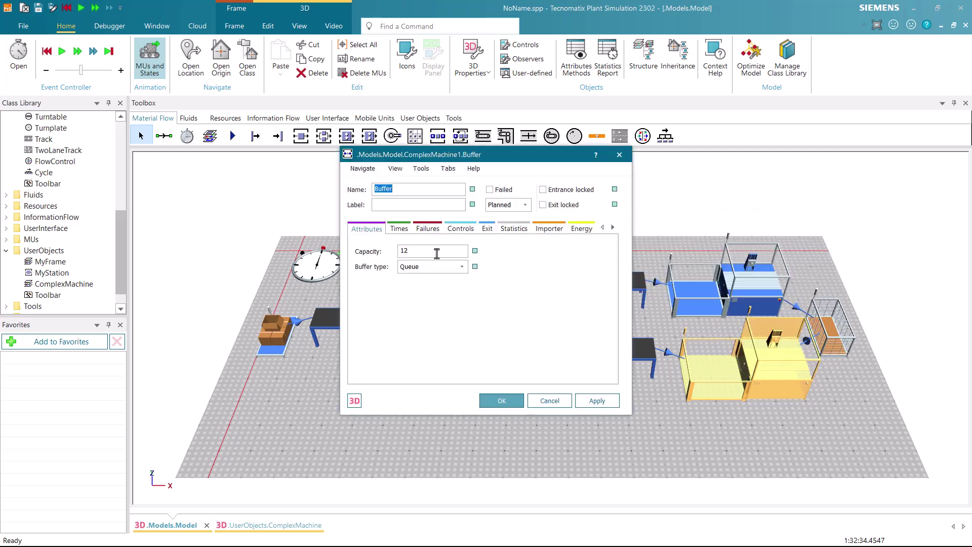
{"action": "left_click", "coordinate": [552, 401]}
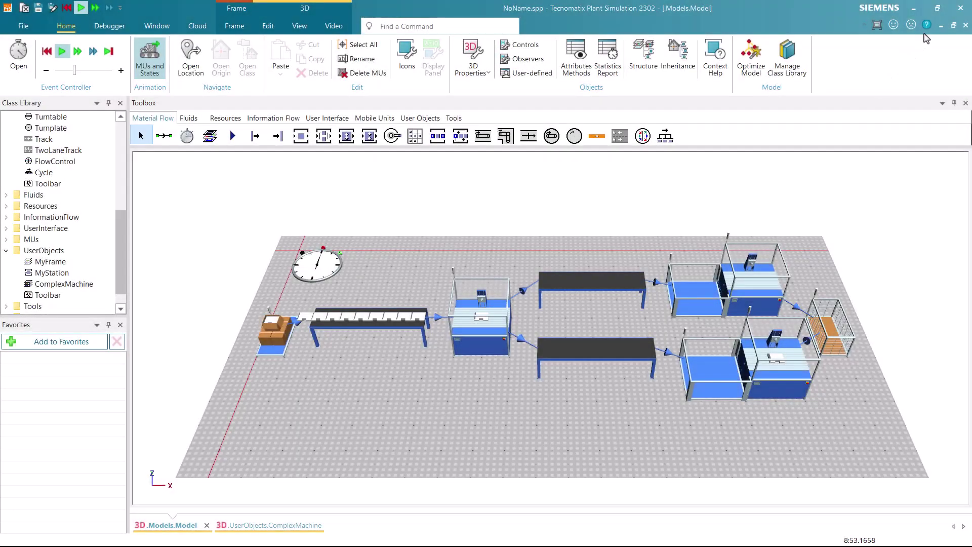
Open the Plant Simulation online help, browse the Modeling the Material Flow topics under Step-by-Step Help, and close it.
{"action": "left_click", "coordinate": [927, 25]}
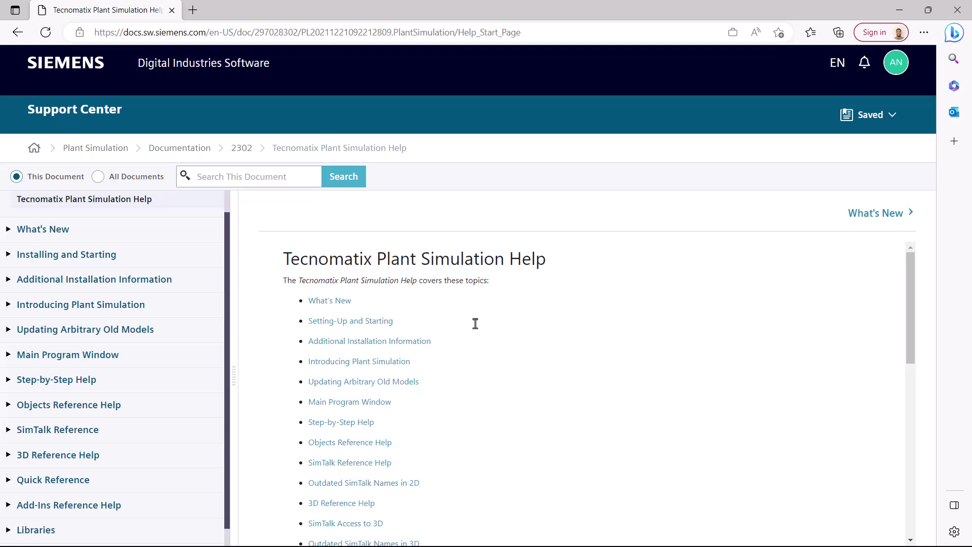
{"action": "left_click", "coordinate": [9, 381]}
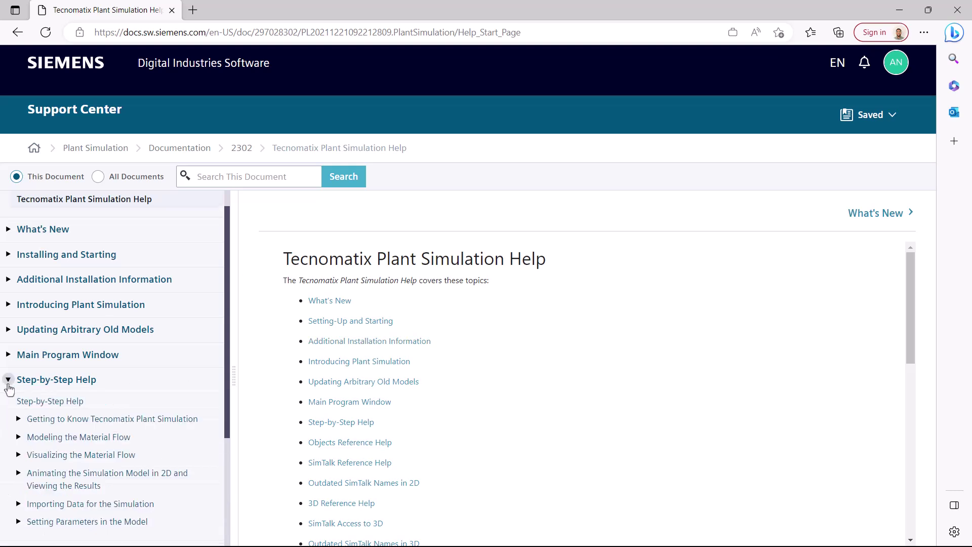
{"action": "left_click", "coordinate": [18, 437]}
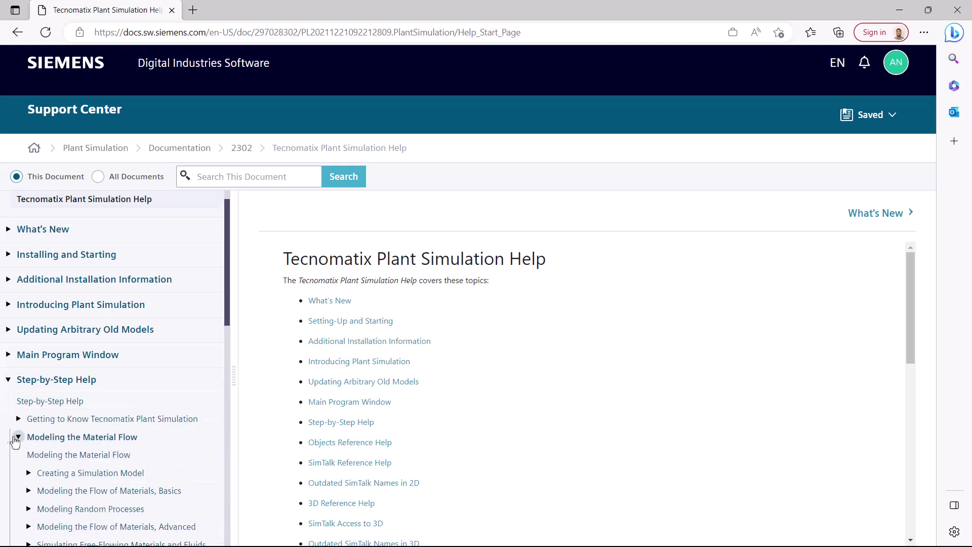
{"action": "scroll", "coordinate": [5, 439], "scroll_direction": "down", "scroll_amount": 5}
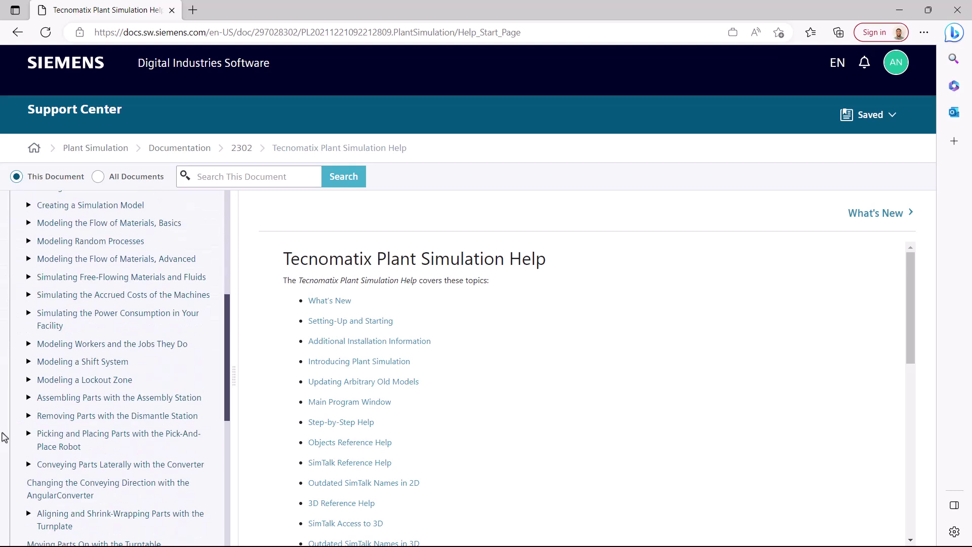
{"action": "left_click", "coordinate": [954, 11]}
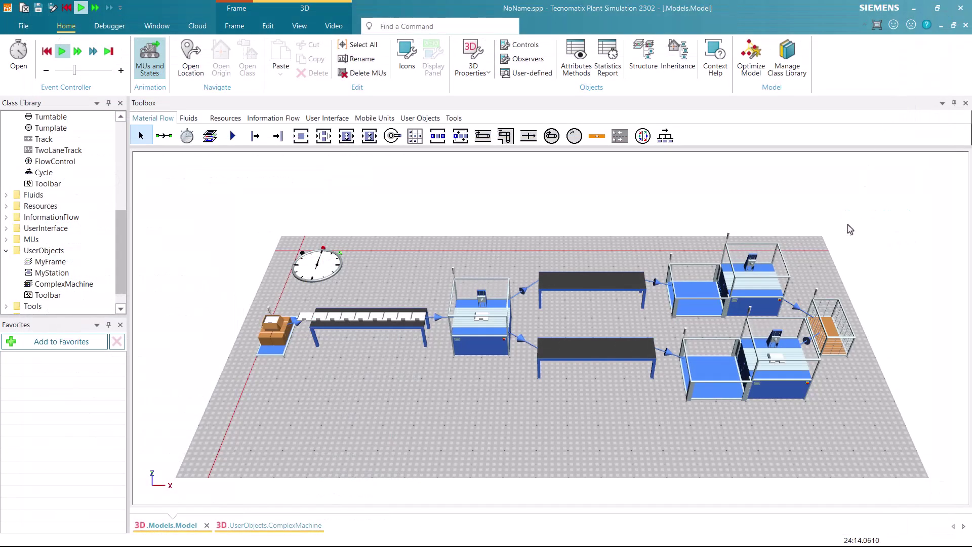